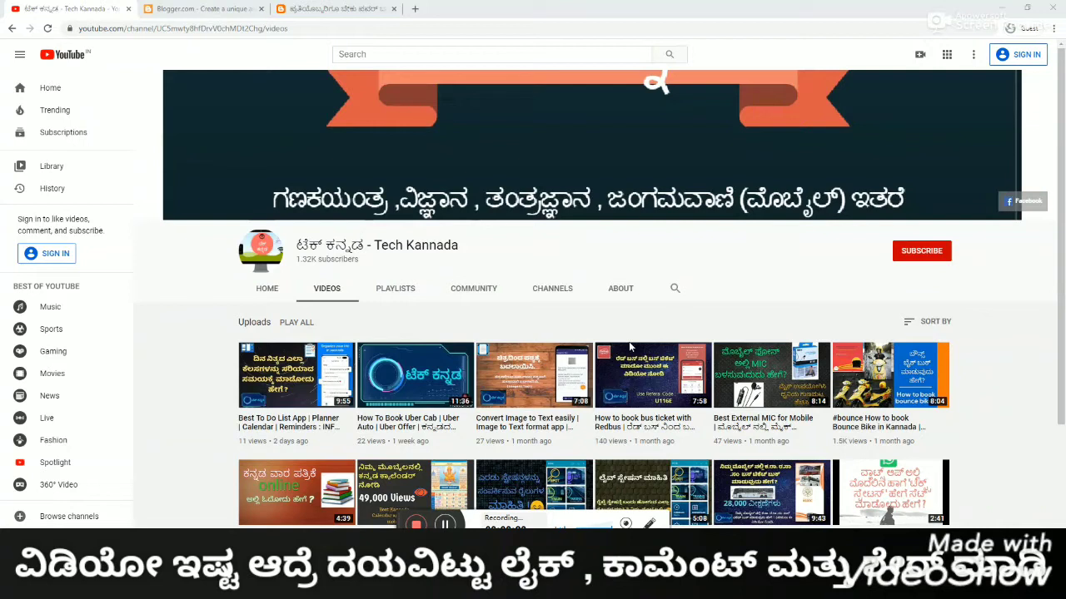
Step: Switch from the Tech Kannada videos page to the Kannada power bank blog post tab
{"action": "left_click", "coordinate": [338, 9]}
Step: Scroll through the power bank post, then bring up the Blogger.com home page tab
{"action": "scroll", "coordinate": [176, 248], "scroll_direction": "down", "scroll_amount": 3}
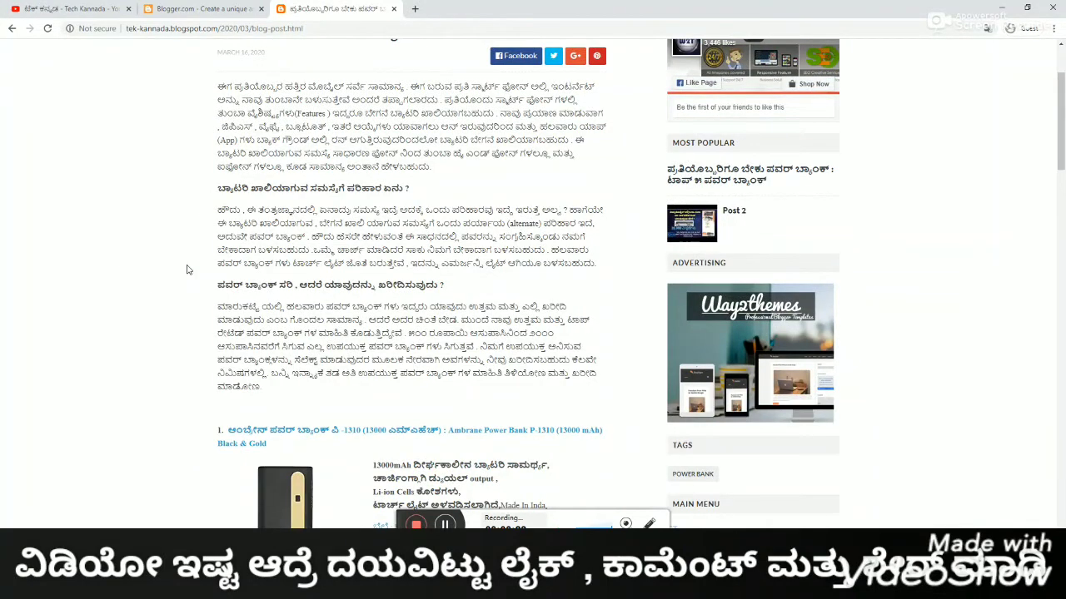
{"action": "scroll", "coordinate": [187, 269], "scroll_direction": "down", "scroll_amount": 5}
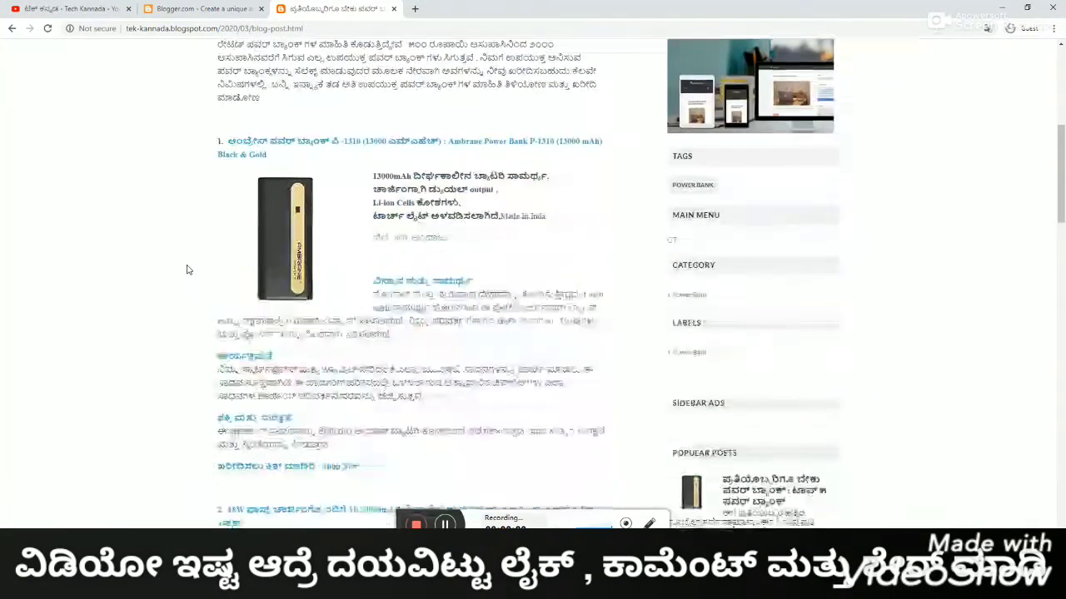
{"action": "scroll", "coordinate": [188, 269], "scroll_direction": "up", "scroll_amount": 4}
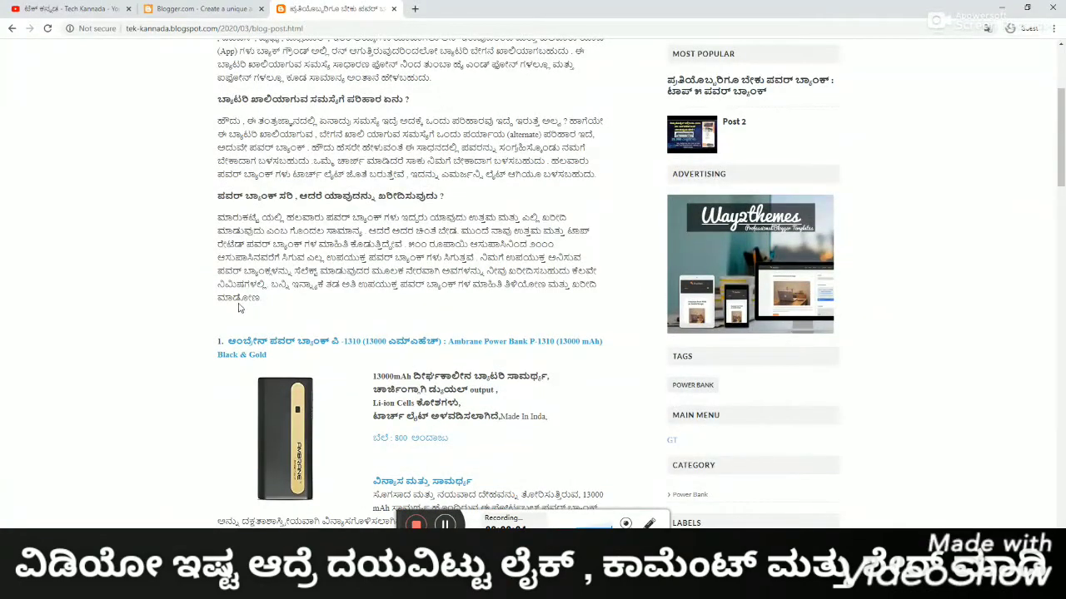
{"action": "scroll", "coordinate": [238, 305], "scroll_direction": "down", "scroll_amount": 1}
{"action": "scroll", "coordinate": [238, 308], "scroll_direction": "down", "scroll_amount": 4}
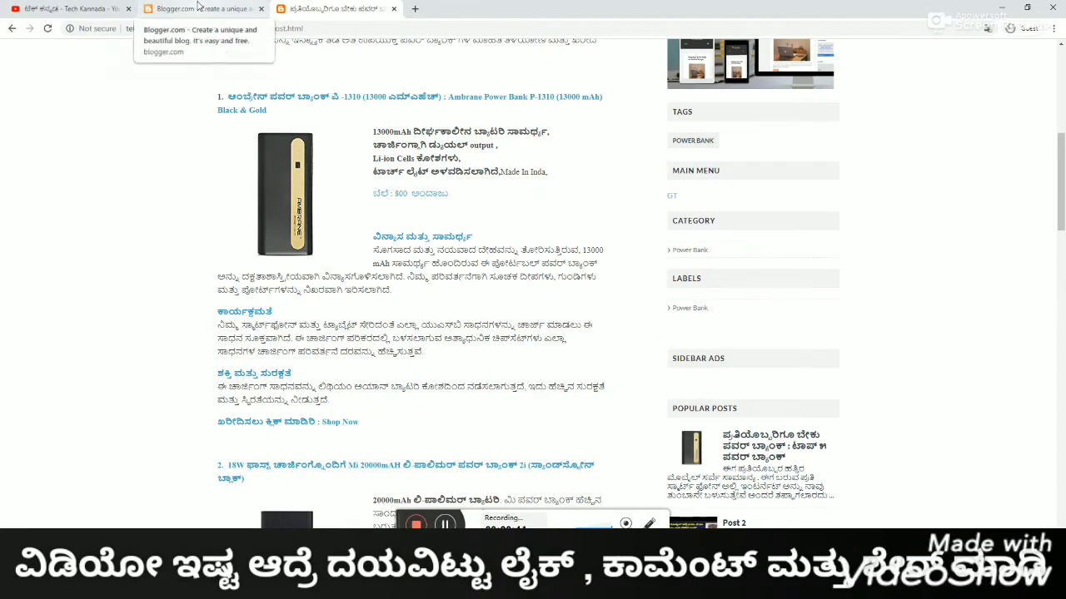
{"action": "left_click", "coordinate": [200, 9]}
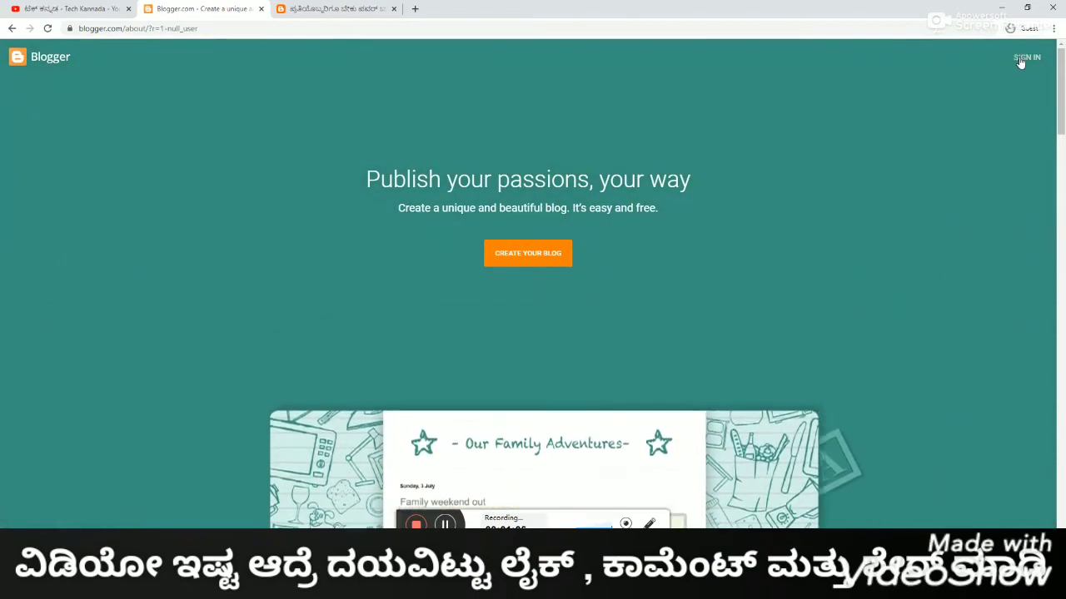
Step: Sign in to Blogger with a Google account to reach the Kannada Books Online post list
{"action": "left_click", "coordinate": [1024, 58]}
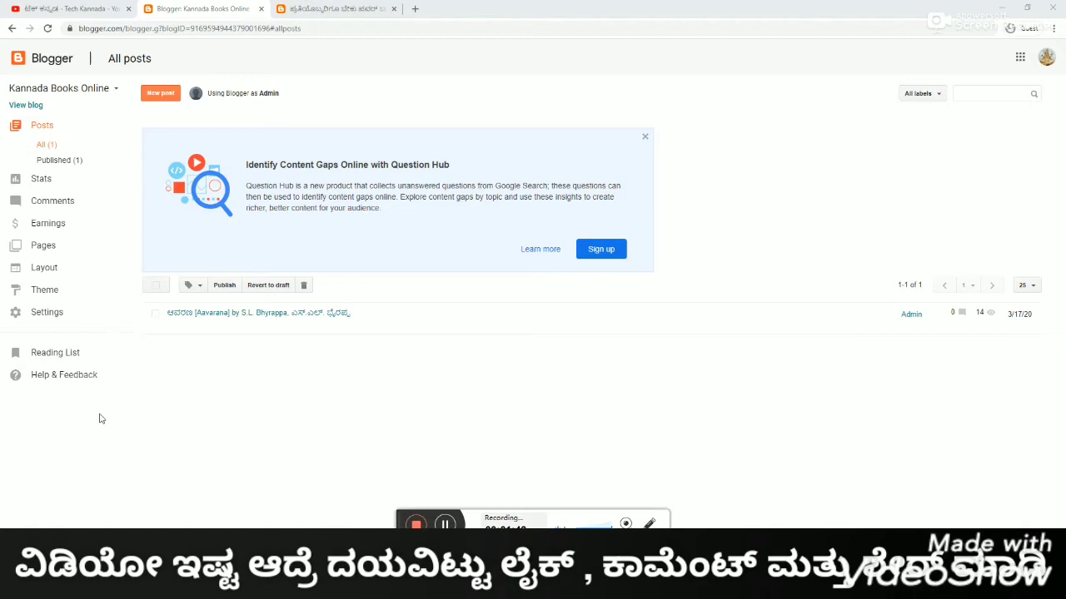
Step: Glance back at the power bank post, then open the blog-name dropdown on the Blogger dashboard
{"action": "left_click", "coordinate": [310, 9]}
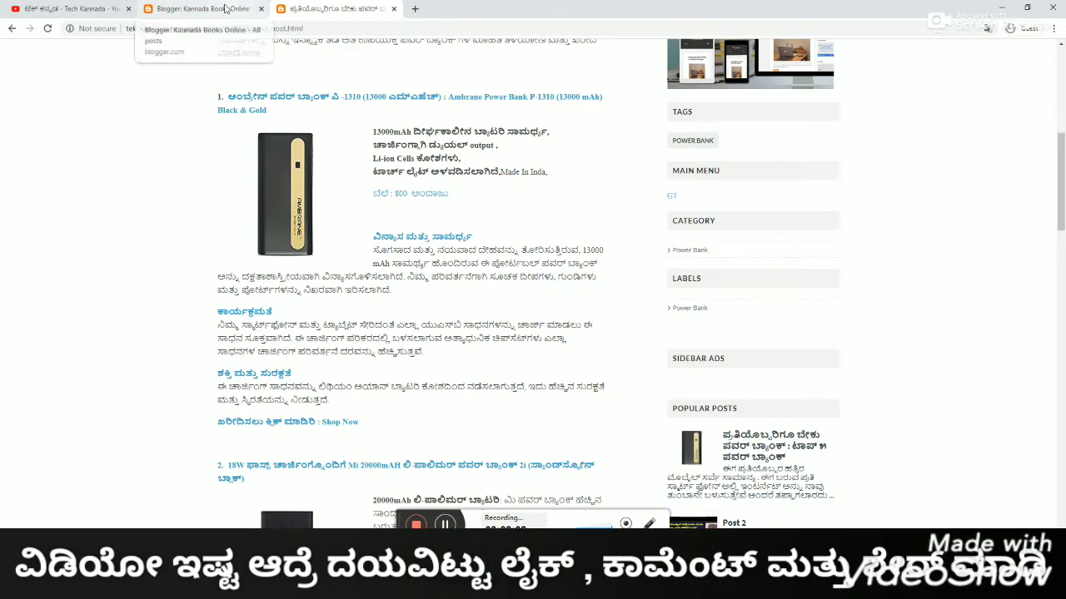
{"action": "left_click", "coordinate": [225, 9]}
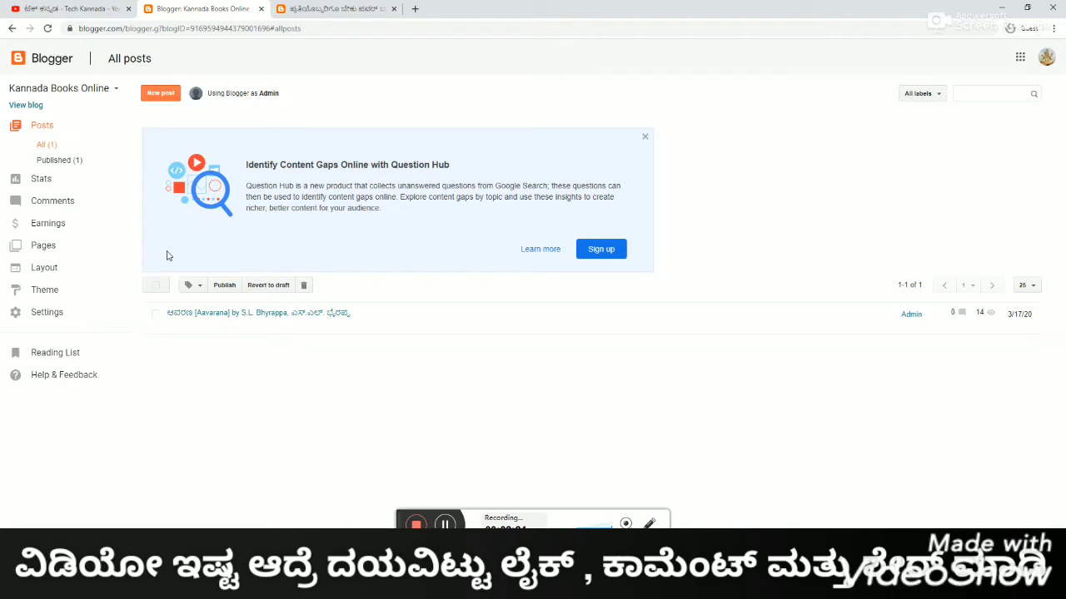
{"action": "left_click", "coordinate": [446, 523]}
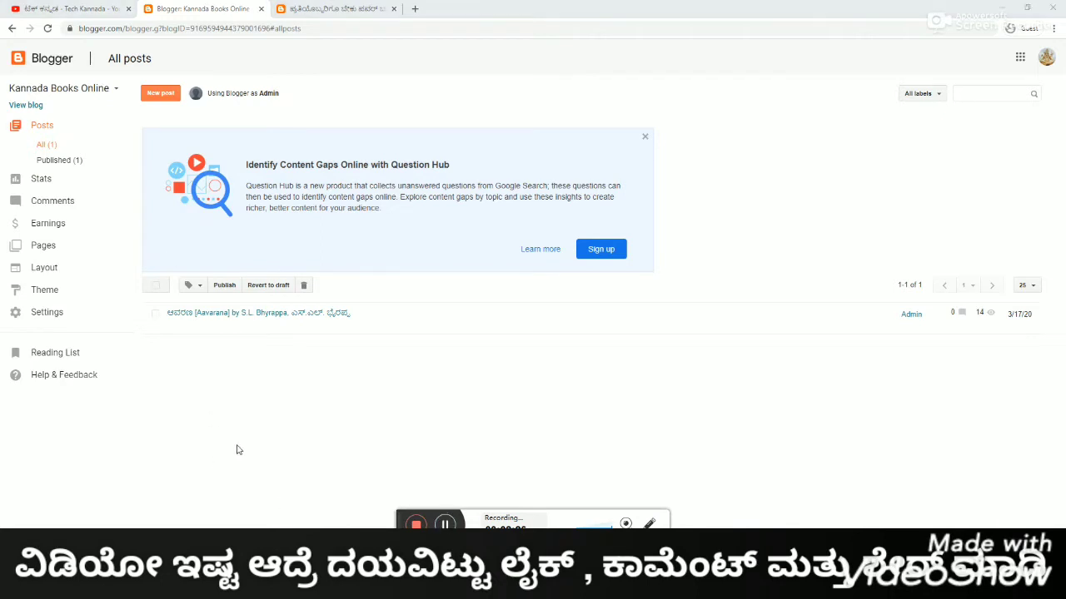
{"action": "left_click", "coordinate": [112, 94]}
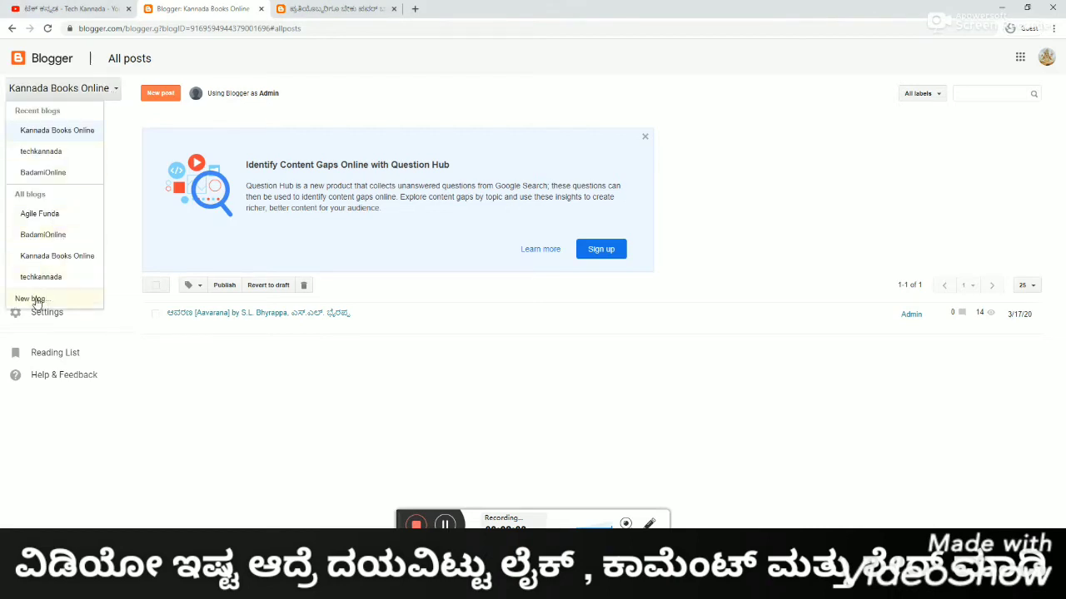
Step: Start a new blog titled 'Kannada Reading'
{"action": "left_click", "coordinate": [33, 299]}
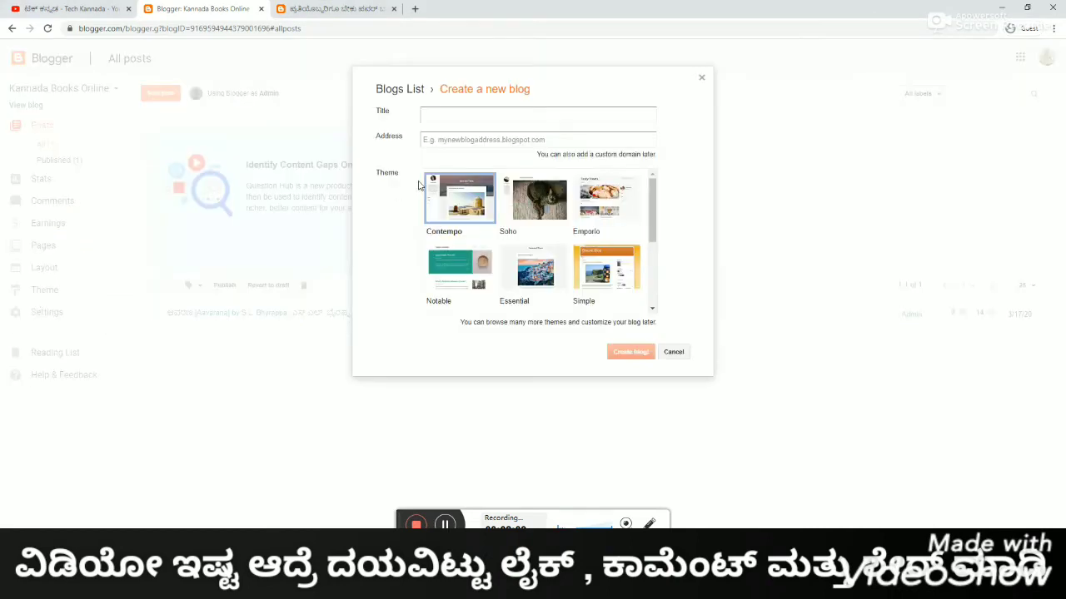
{"action": "left_click", "coordinate": [455, 116]}
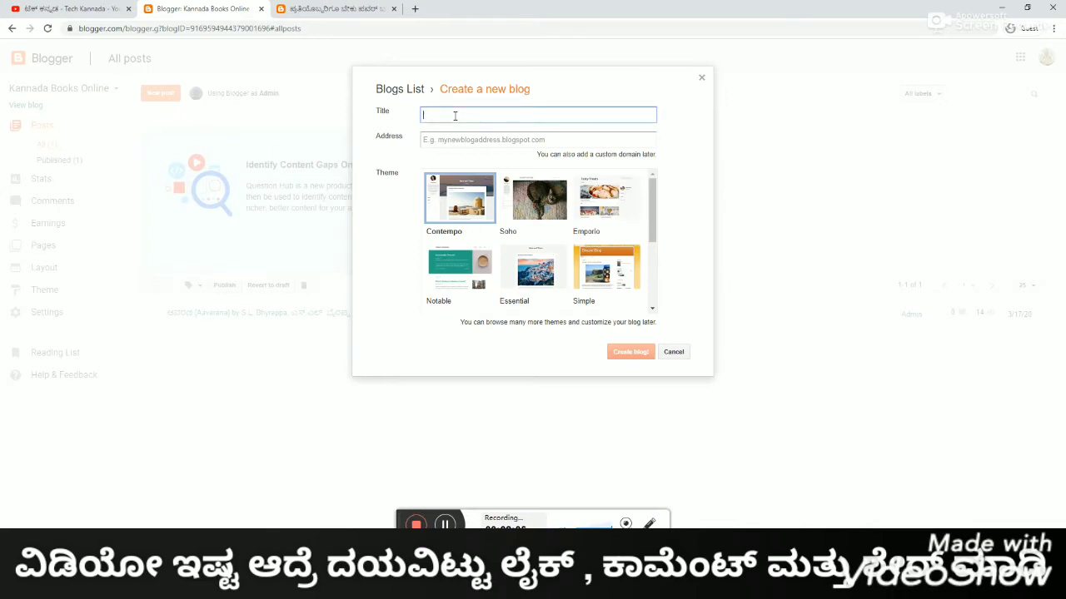
{"action": "type", "text": "Kannada Reading"}
Step: Set the blog address to kannadaoduga.blogspot.com after kannadabooks turns out to be taken
{"action": "key", "text": "Tab"}
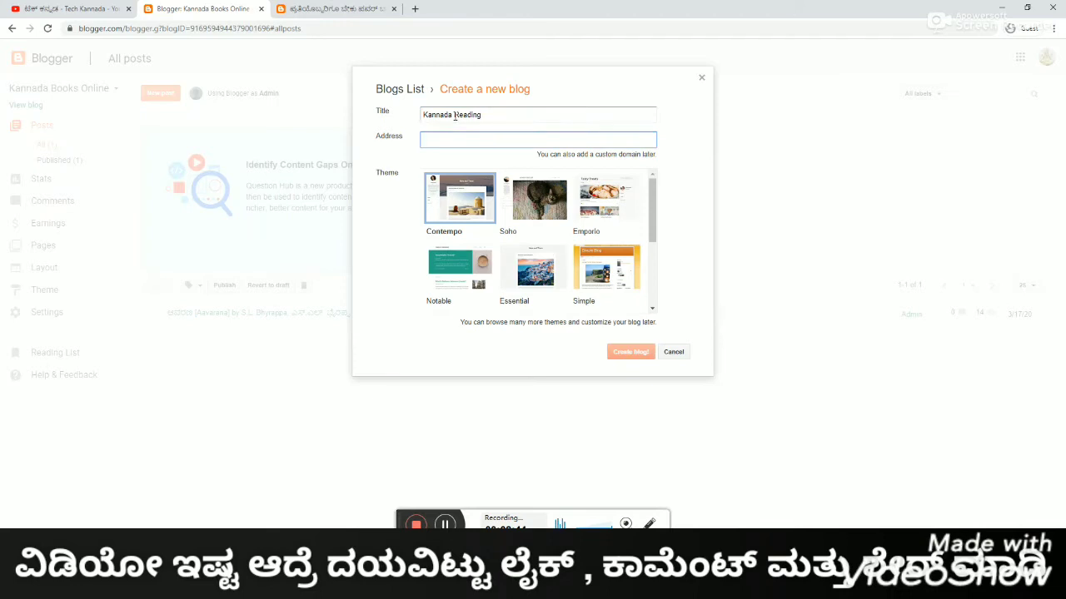
{"action": "type", "text": "kannad"}
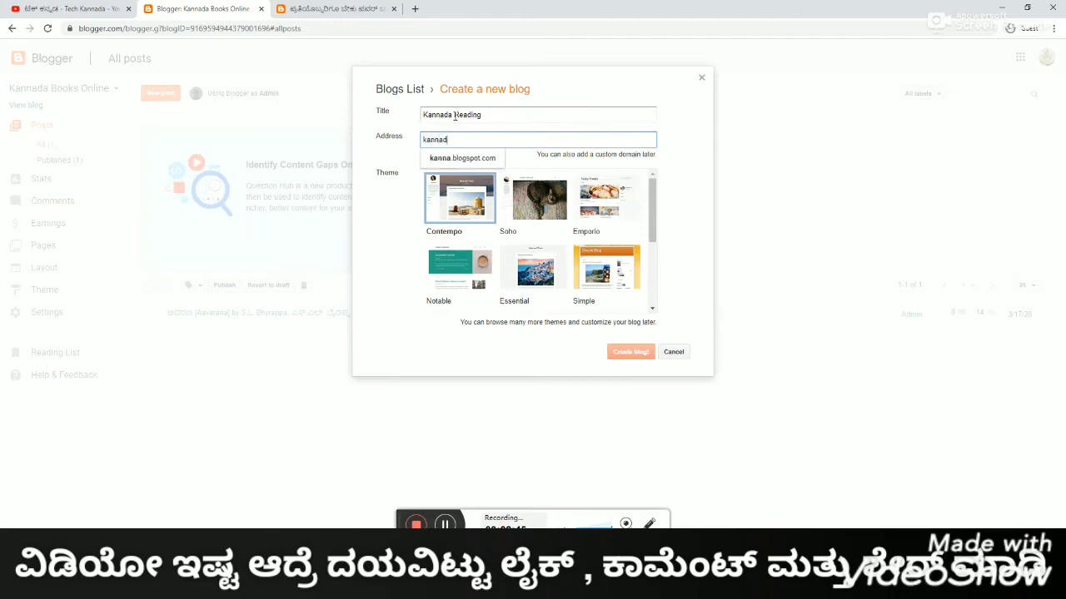
{"action": "type", "text": "abooks"}
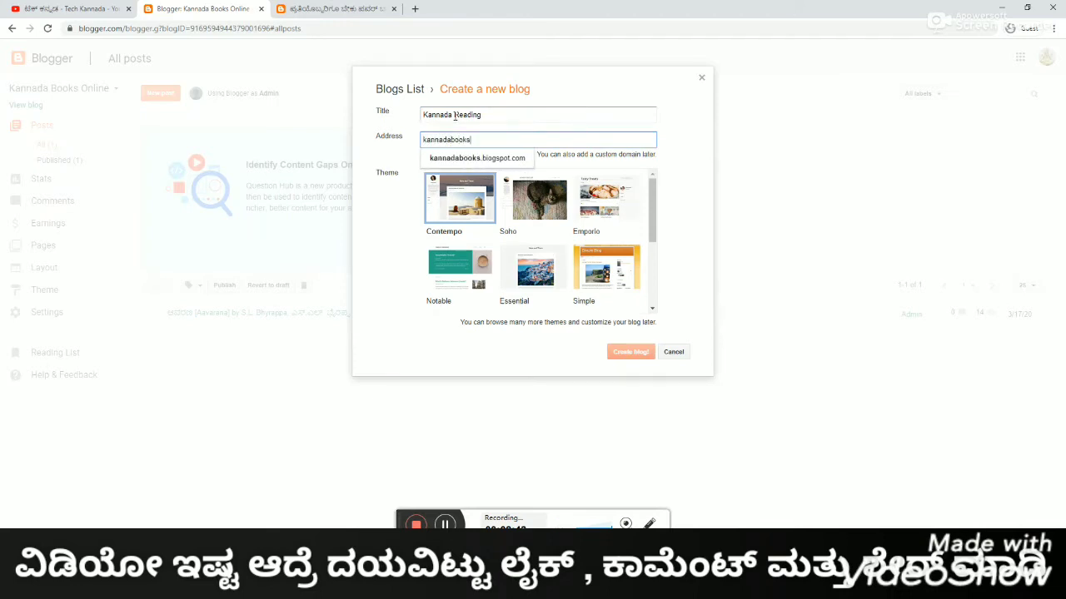
{"action": "left_click", "coordinate": [495, 158]}
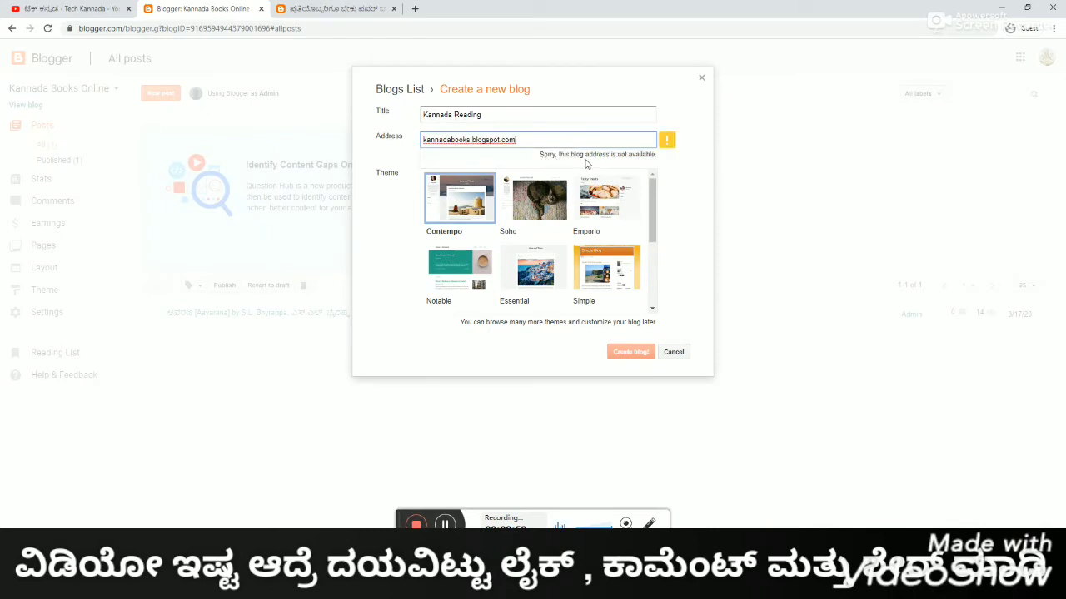
{"action": "left_click", "coordinate": [470, 139]}
{"action": "key", "text": "BackSpace"}
{"action": "key", "text": "BackSpace"}
{"action": "key", "text": "BackSpace"}
{"action": "key", "text": "BackSpace"}
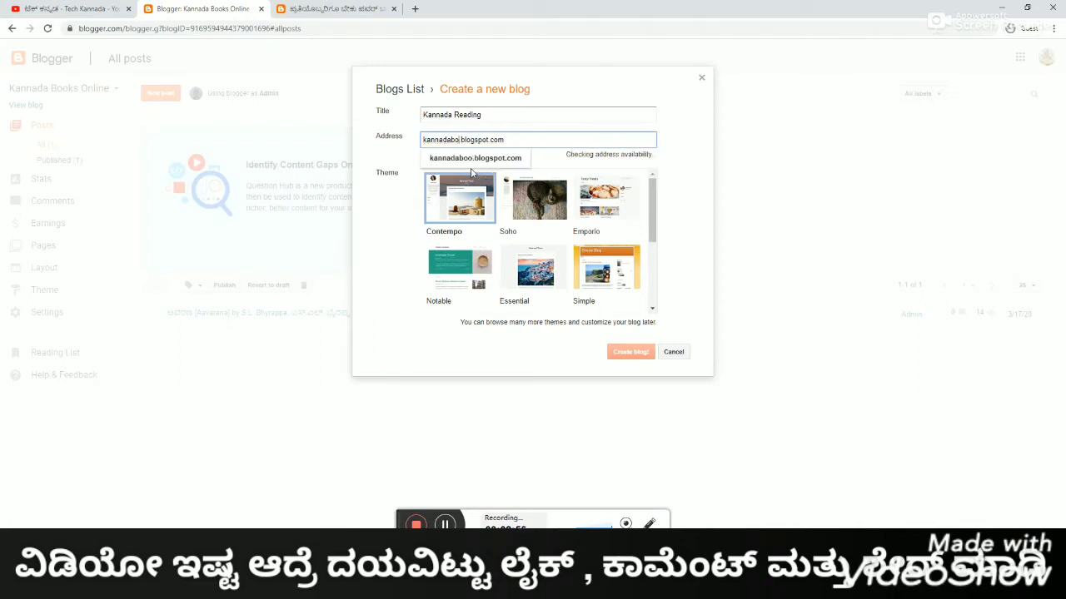
{"action": "key", "text": "BackSpace"}
{"action": "type", "text": "oduga"}
Step: Keep the Contempo theme and create the Kannada Reading blog at kannadaoduga.blogspot.com
{"action": "left_click", "coordinate": [472, 158]}
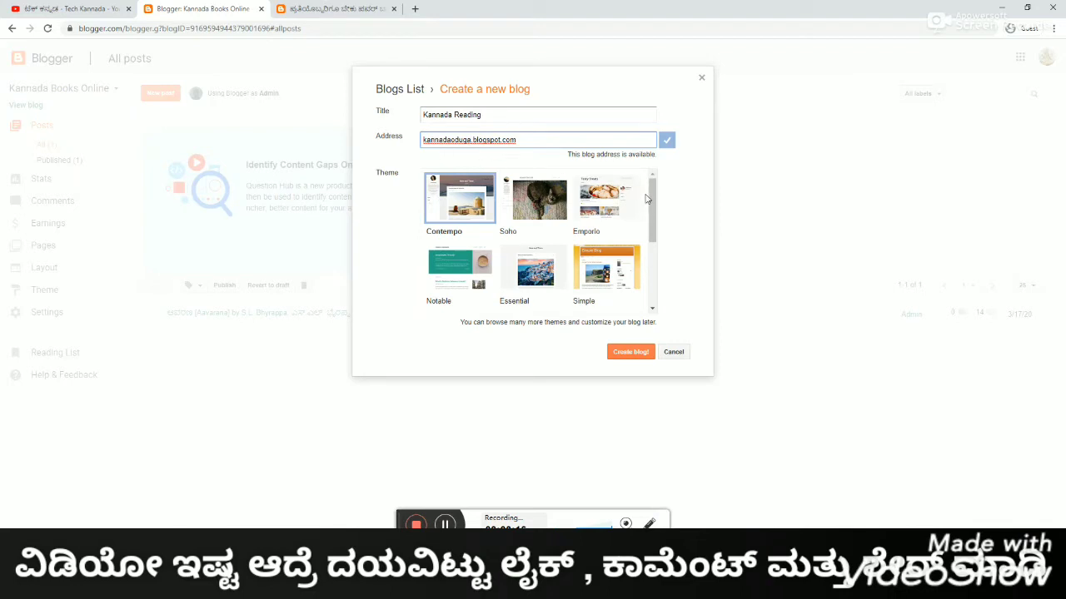
{"action": "mouse_move", "coordinate": [652, 208]}
{"action": "left_mouse_down"}
{"action": "mouse_move", "coordinate": [652, 218]}
{"action": "mouse_move", "coordinate": [653, 208]}
{"action": "left_mouse_up"}
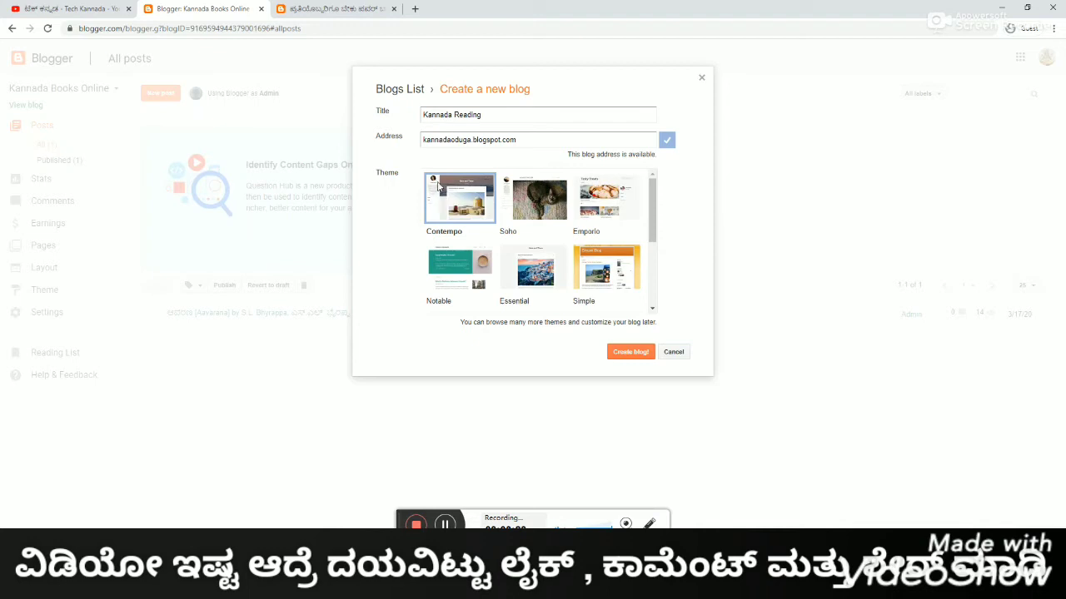
{"action": "scroll", "coordinate": [655, 214], "scroll_direction": "down", "scroll_amount": 1}
{"action": "scroll", "coordinate": [655, 214], "scroll_direction": "down", "scroll_amount": 1}
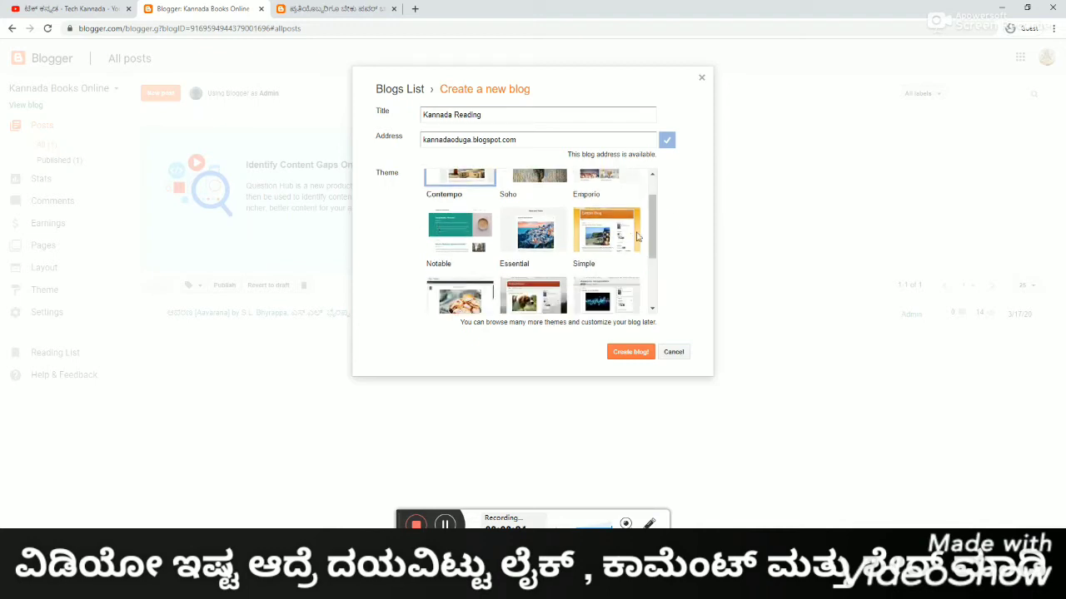
{"action": "mouse_move", "coordinate": [654, 211]}
{"action": "left_mouse_down"}
{"action": "mouse_move", "coordinate": [654, 254]}
{"action": "mouse_move", "coordinate": [652, 192]}
{"action": "left_mouse_up"}
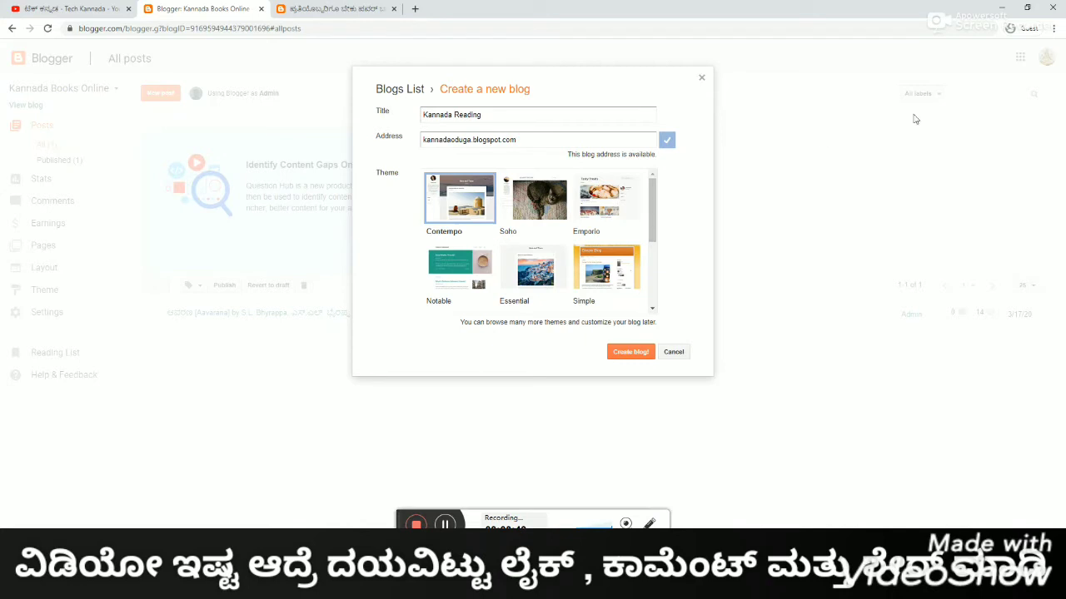
{"action": "left_click", "coordinate": [631, 352]}
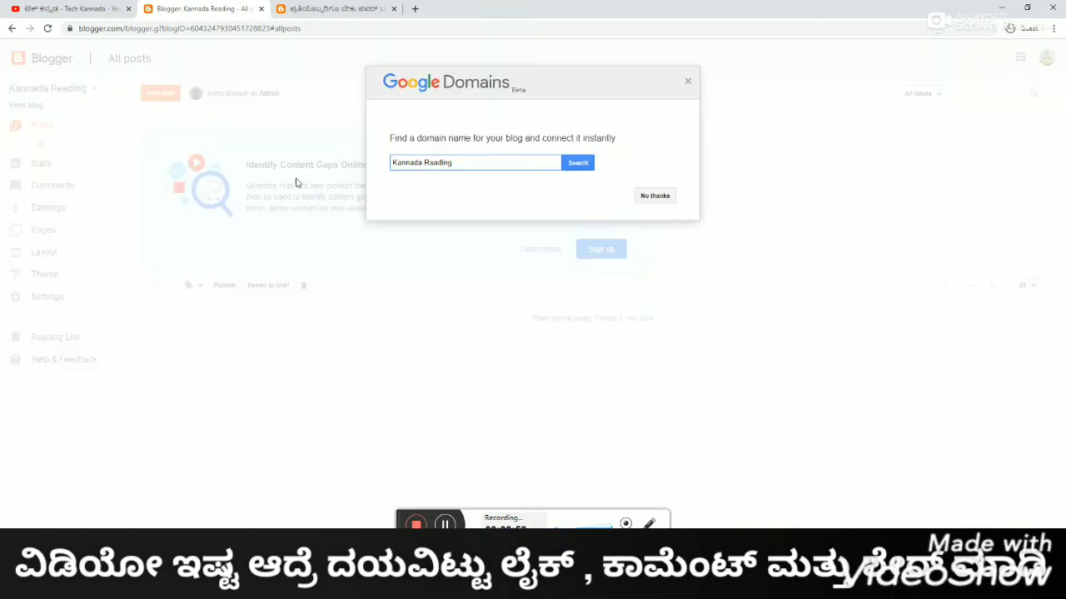
Step: Decline the Google Domains offer and view the empty Kannada Reading blog
{"action": "left_click", "coordinate": [688, 81]}
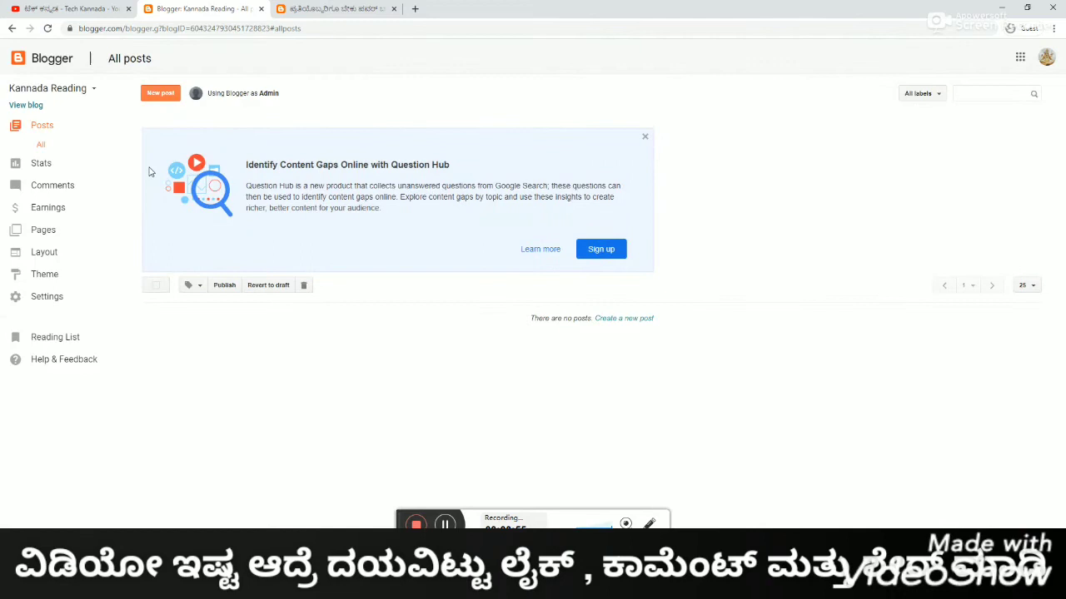
{"action": "left_click", "coordinate": [33, 110]}
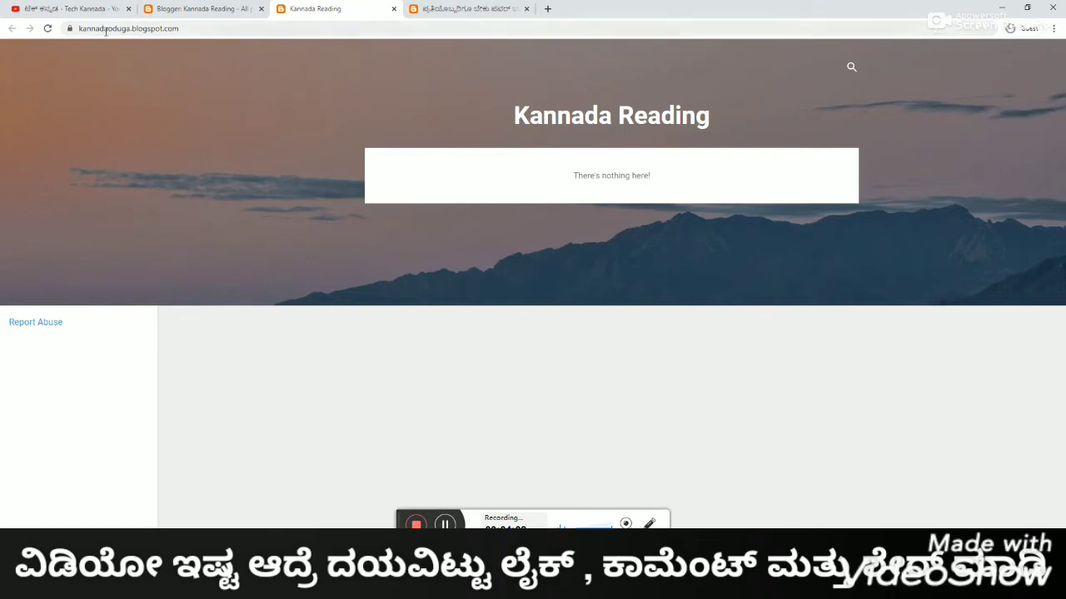
Step: Copy the blog address and load kannadaoduga.blogspot.com in a new tab
{"action": "left_click", "coordinate": [184, 29]}
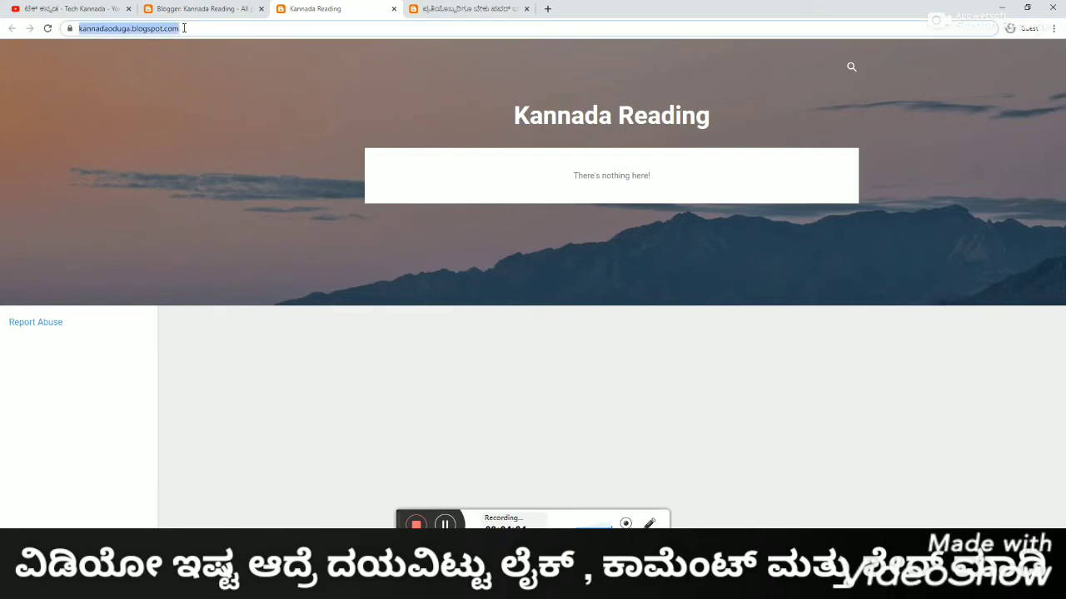
{"action": "key", "text": "ctrl+c"}
{"action": "left_click", "coordinate": [547, 9]}
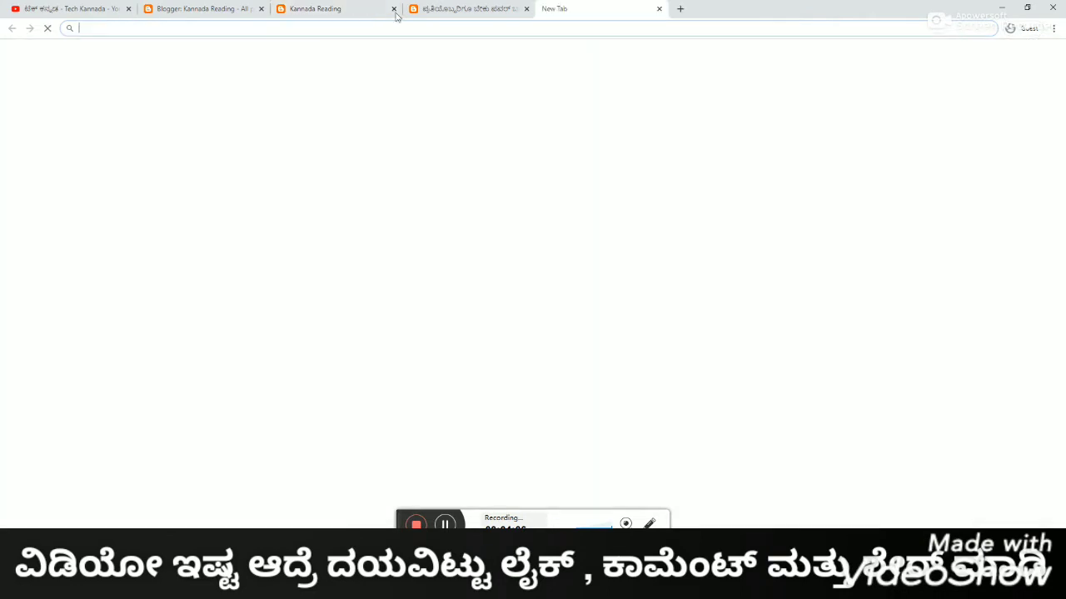
{"action": "key", "text": "ctrl+v"}
{"action": "key", "text": "Return"}
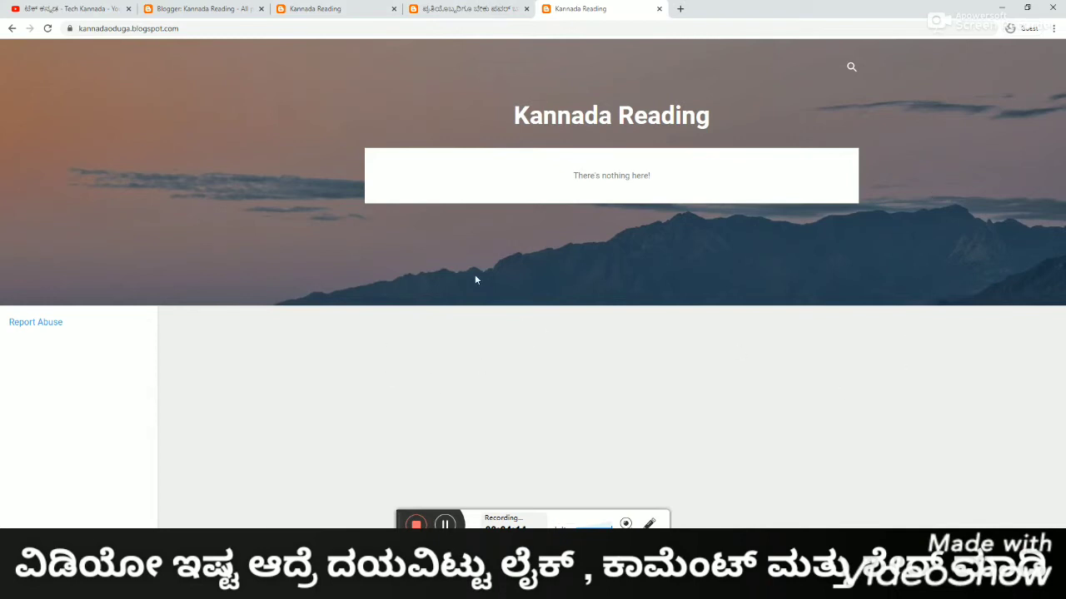
Step: Close the duplicate blog tabs and return to the empty All posts list
{"action": "left_click", "coordinate": [456, 8]}
{"action": "left_click", "coordinate": [331, 8]}
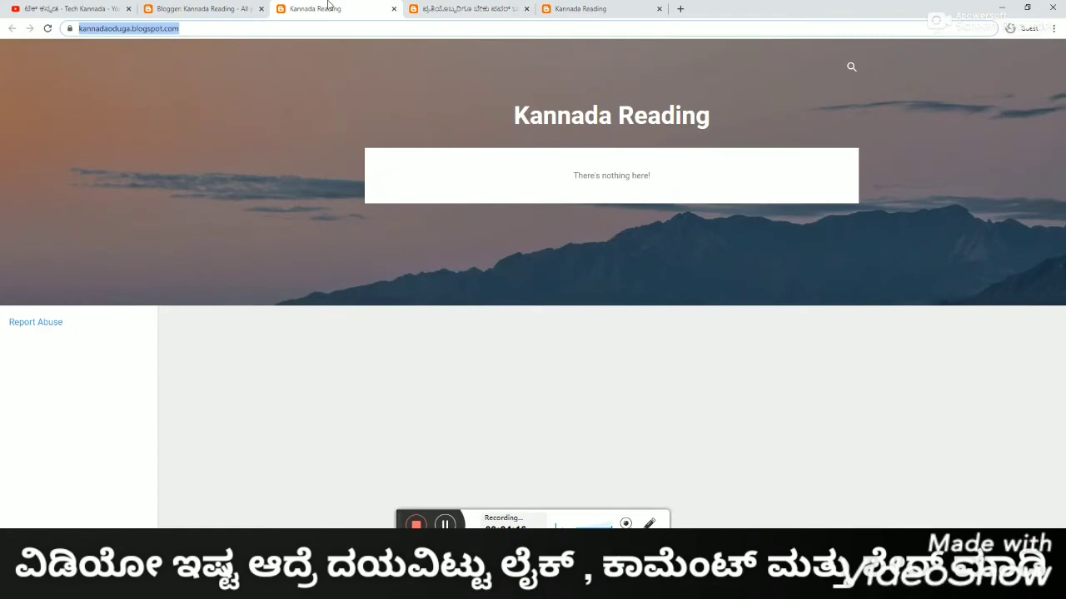
{"action": "left_click", "coordinate": [394, 9]}
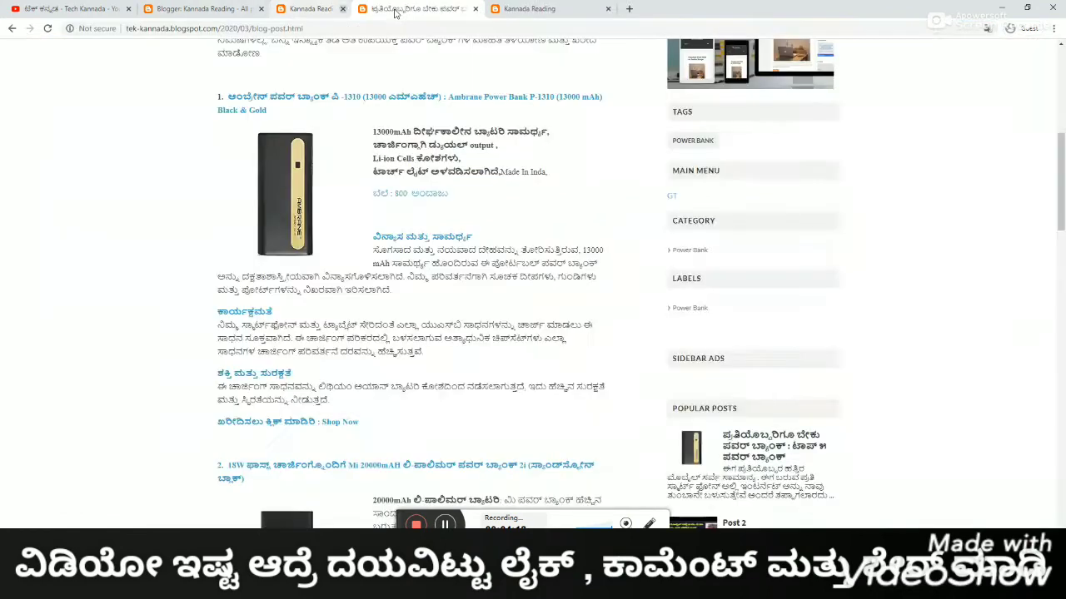
{"action": "left_click", "coordinate": [394, 9]}
{"action": "left_click", "coordinate": [210, 9]}
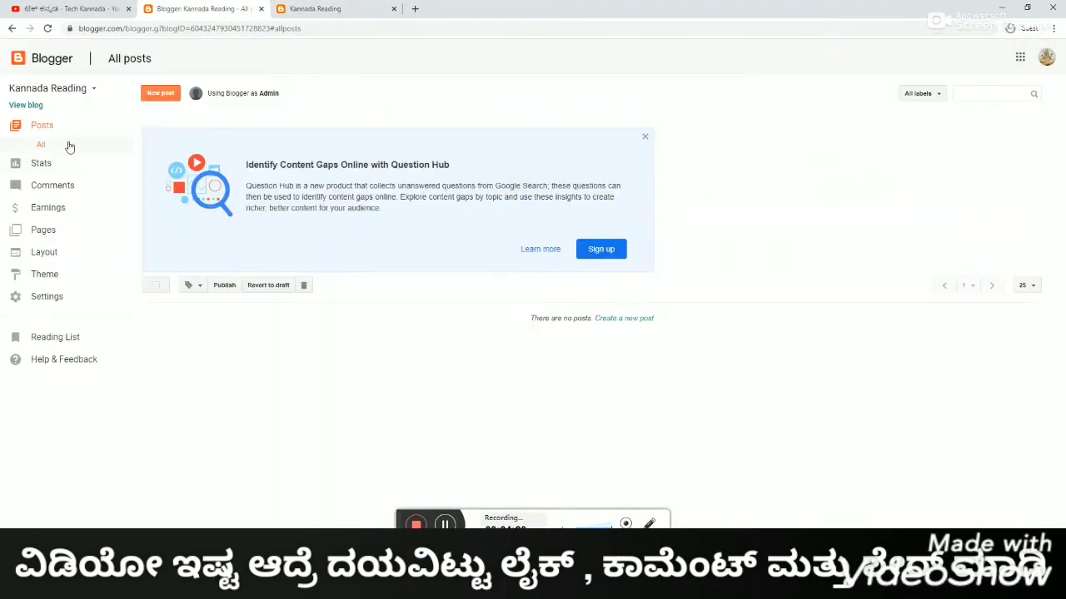
Step: Start a new post titled 'Post 1' and paste 'Post 1' into the body
{"action": "left_click", "coordinate": [157, 97]}
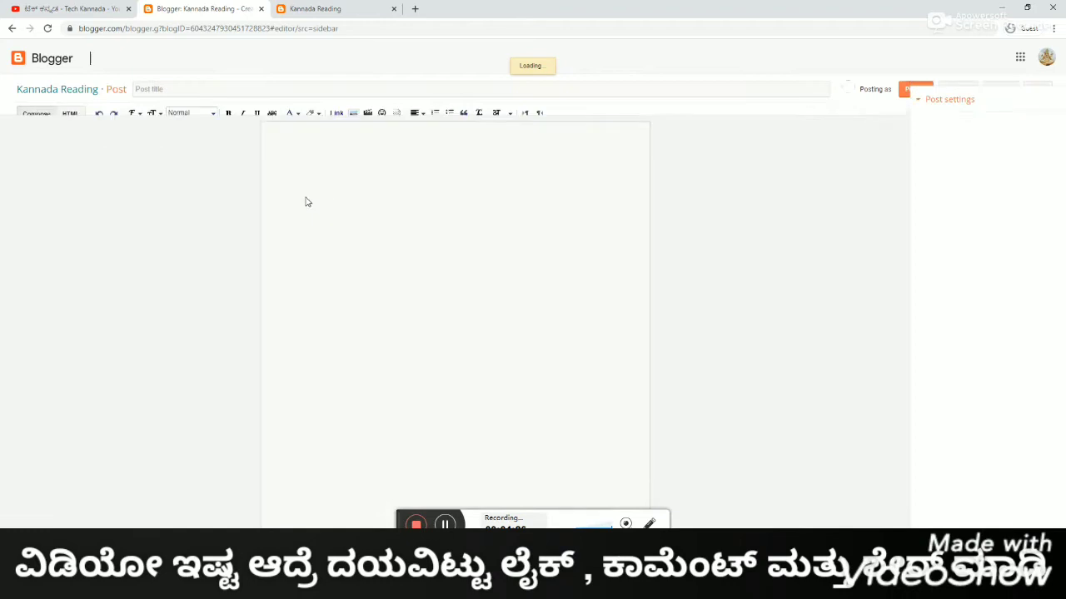
{"action": "left_click", "coordinate": [218, 88]}
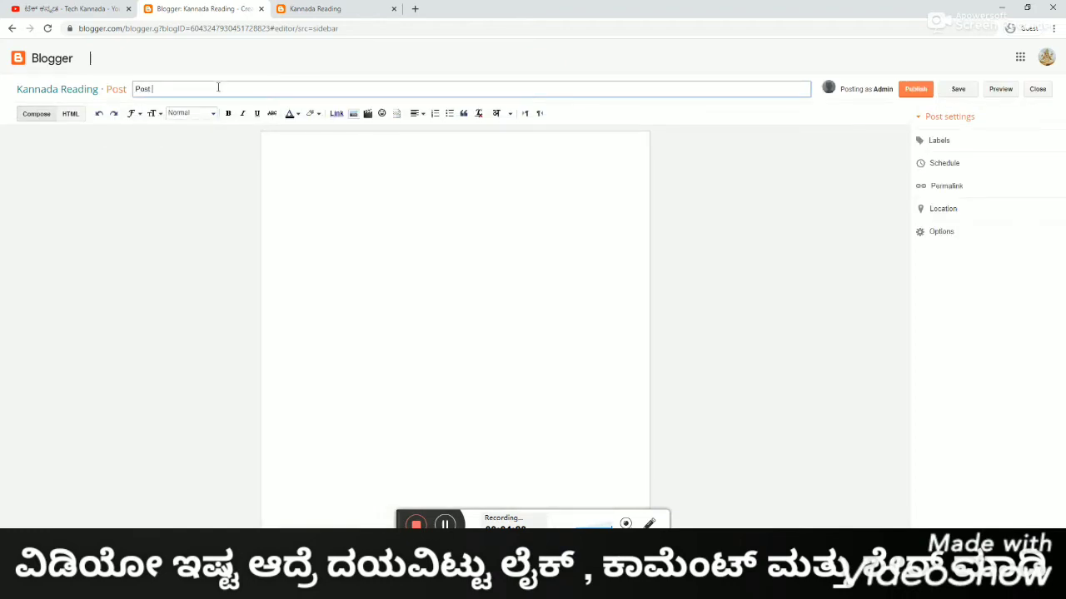
{"action": "key", "text": "ctrl+a"}
{"action": "left_click", "coordinate": [351, 236]}
{"action": "key", "text": "ctrl+v"}
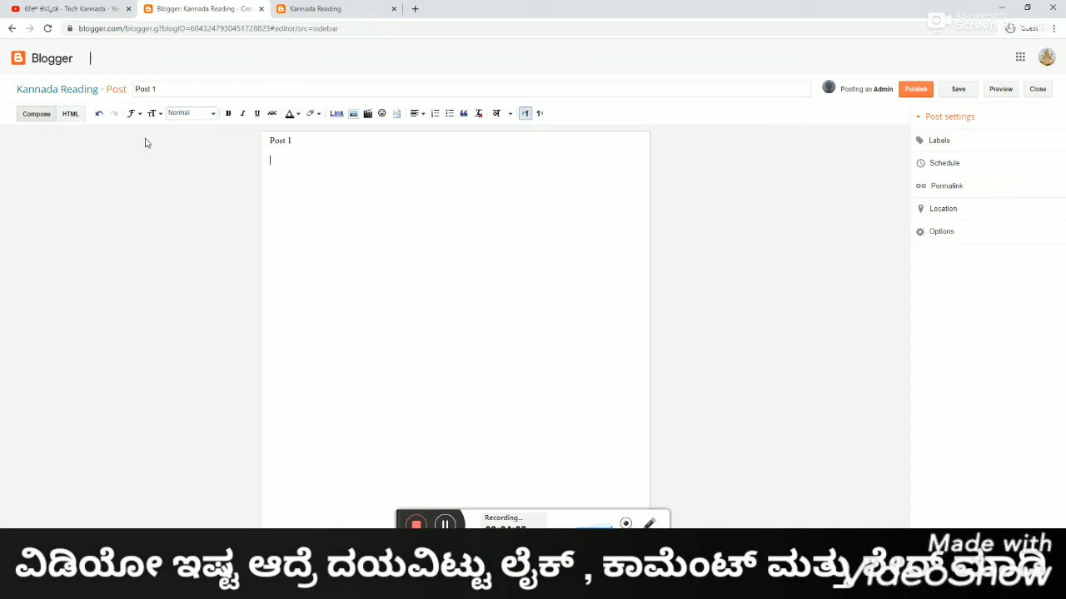
Step: Add a second 'Post 1' line to the body and make it bold
{"action": "left_click", "coordinate": [207, 114]}
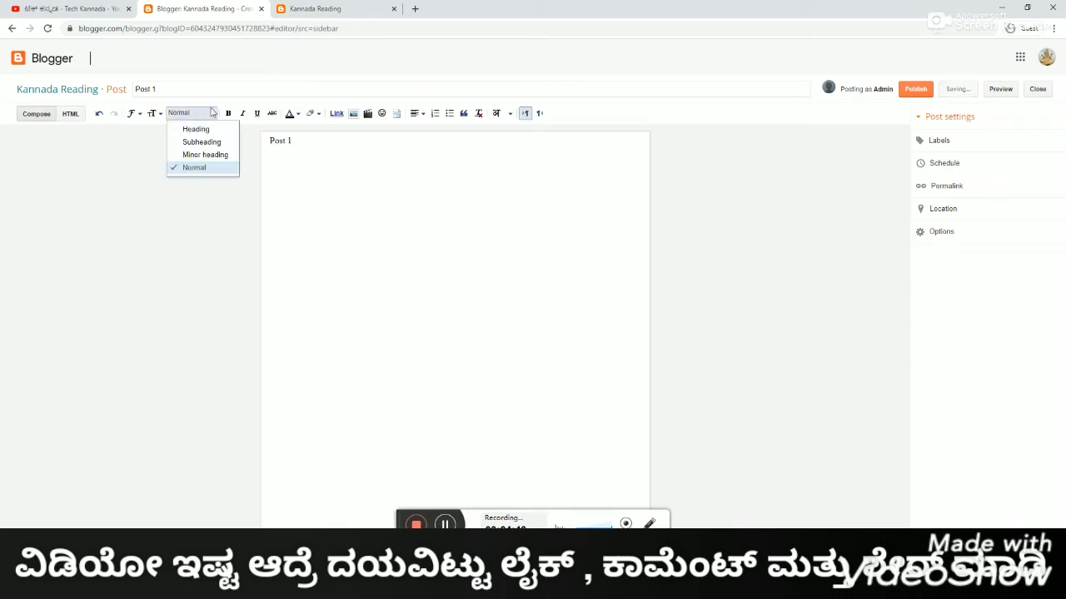
{"action": "left_click", "coordinate": [234, 83]}
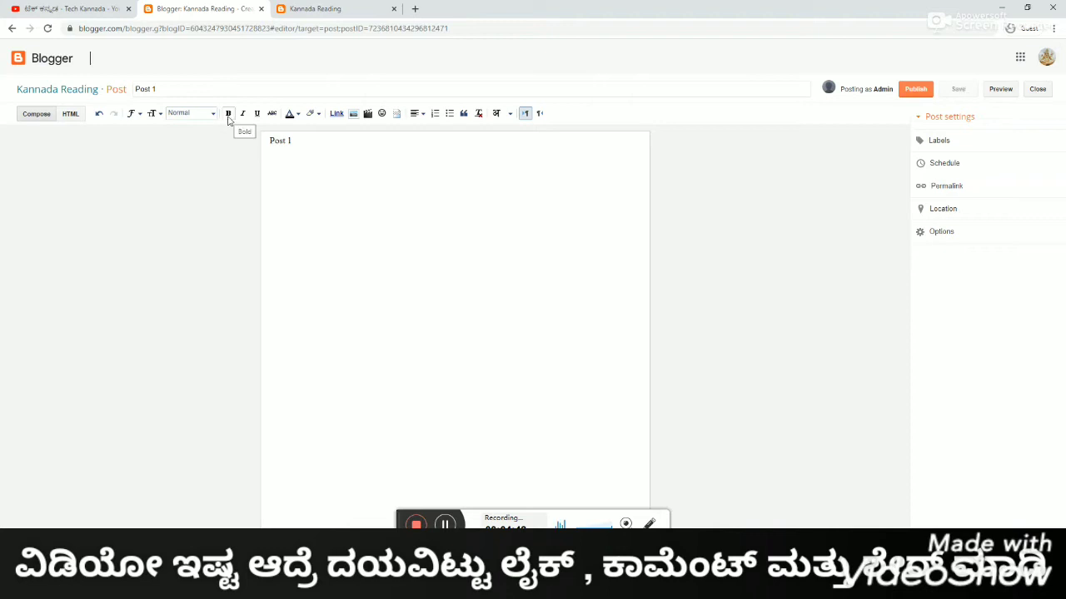
{"action": "key", "text": "Return"}
{"action": "key", "text": "ctrl+v"}
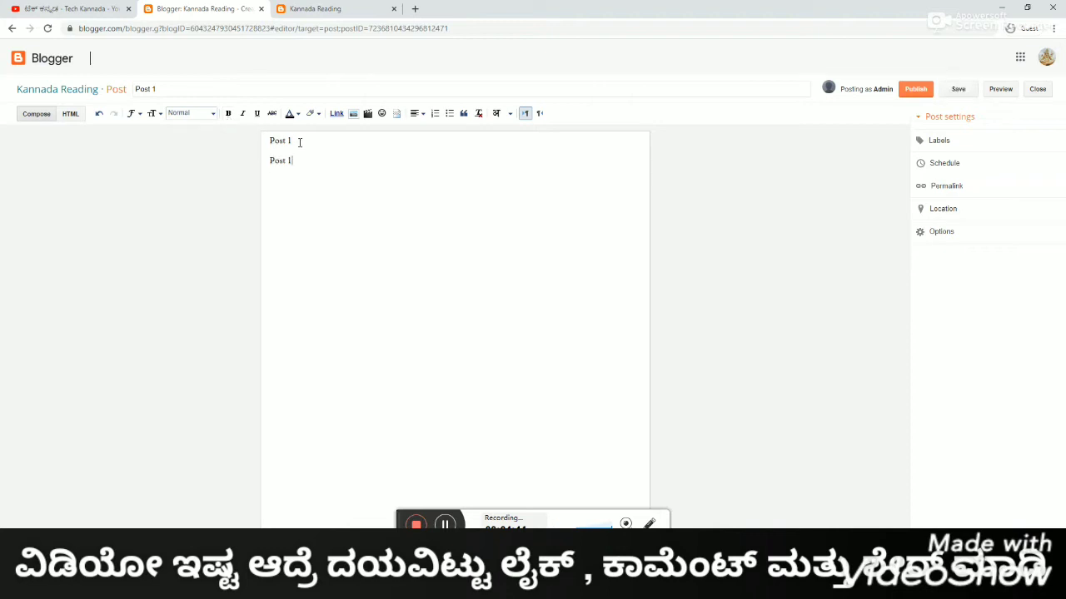
{"action": "left_click_drag", "start_coordinate": [302, 167], "coordinate": [259, 164]}
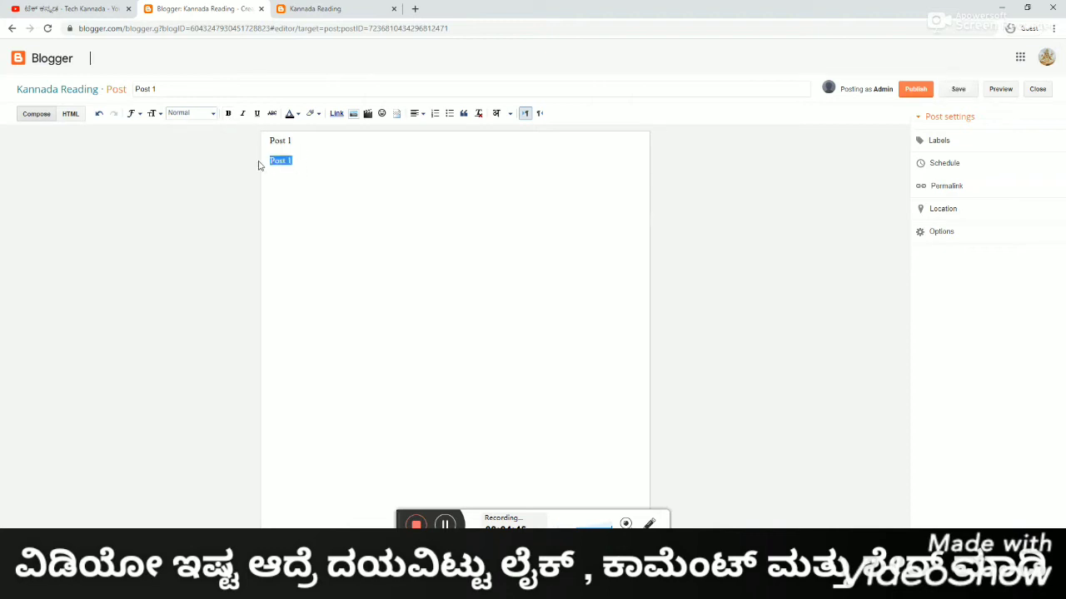
{"action": "left_click", "coordinate": [227, 116]}
Step: Add a 'view my blog' line below the bold line and select it
{"action": "left_click", "coordinate": [320, 160]}
{"action": "key", "text": "Return"}
{"action": "type", "text": "view my blog"}
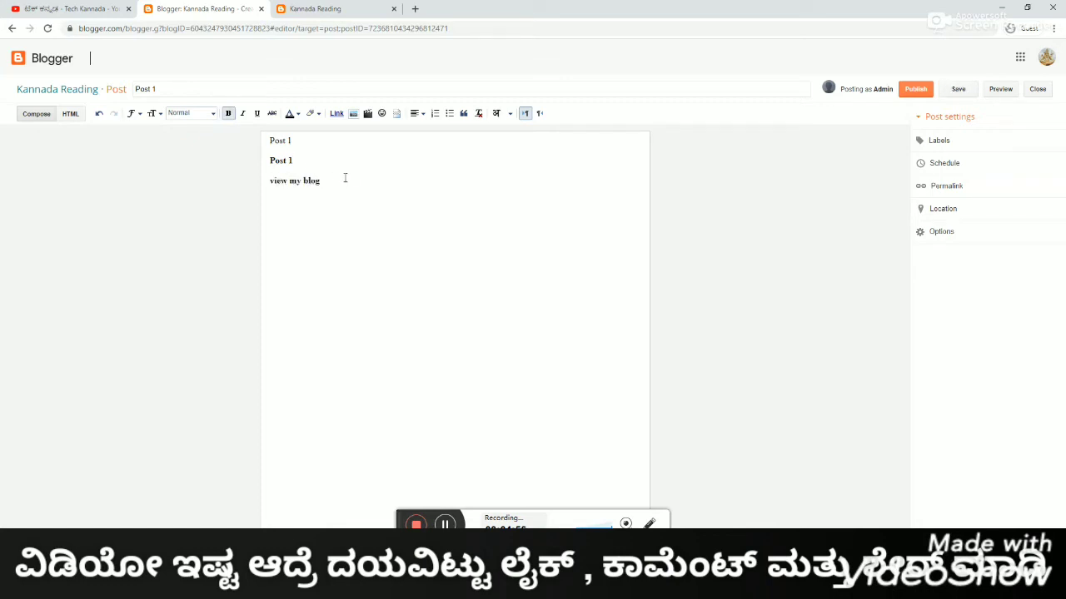
{"action": "left_click_drag", "start_coordinate": [334, 180], "coordinate": [272, 181]}
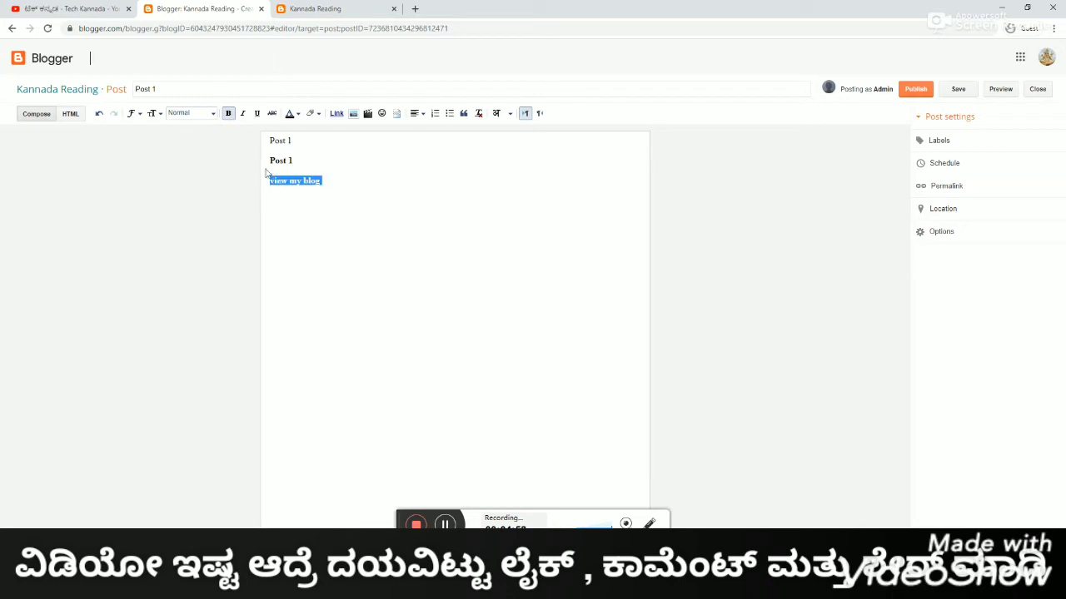
{"action": "left_click", "coordinate": [336, 113]}
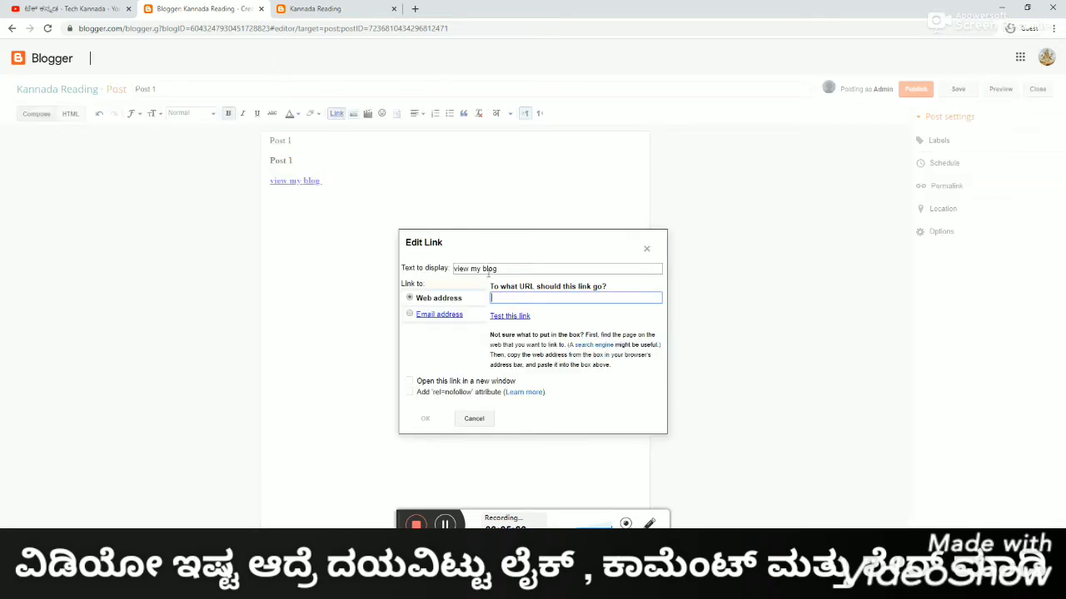
{"action": "key", "text": "ctrl+v"}
{"action": "left_click", "coordinate": [293, 10]}
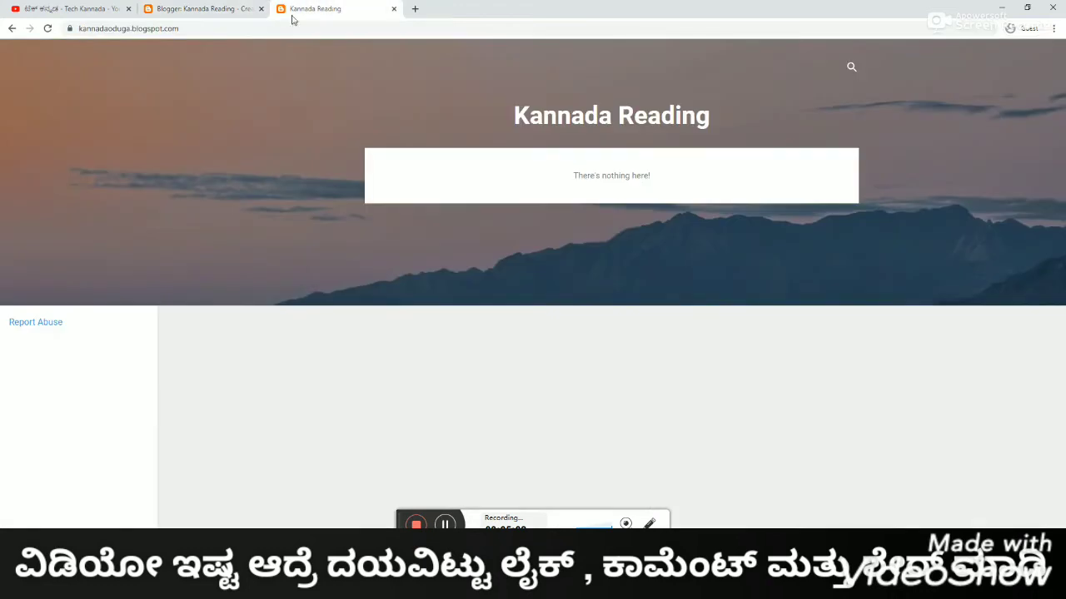
{"action": "left_click", "coordinate": [209, 28]}
{"action": "left_click", "coordinate": [208, 9]}
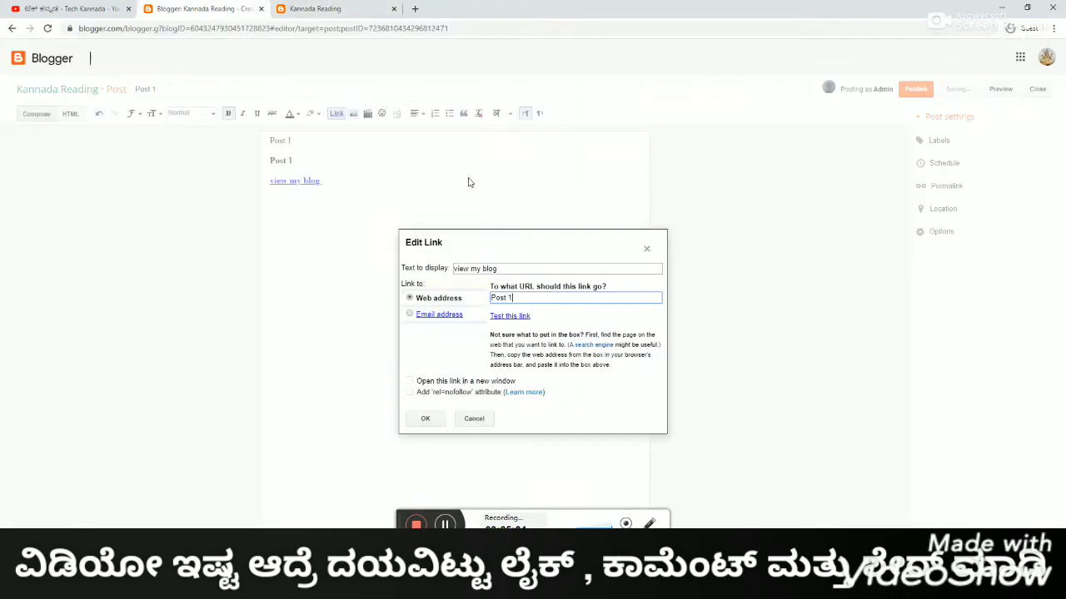
{"action": "key", "text": "ctrl+a"}
{"action": "key", "text": "ctrl+v"}
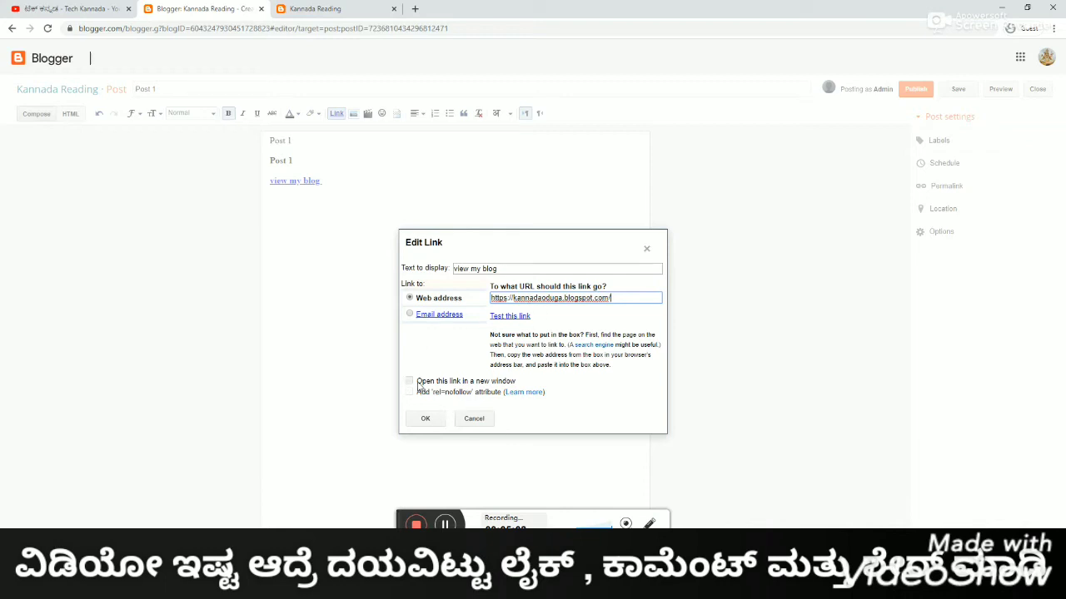
{"action": "left_click", "coordinate": [409, 380]}
{"action": "left_click", "coordinate": [425, 420]}
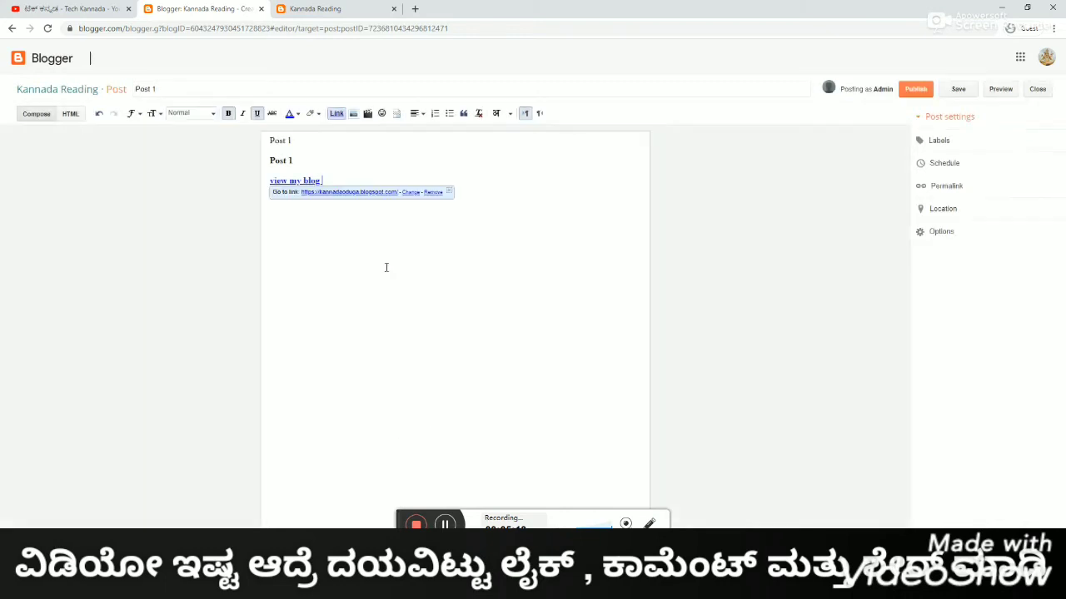
Step: Add an empty line, cancel the Insert image dialog, and switch to the YouTube channel tab
{"action": "key", "text": "Return"}
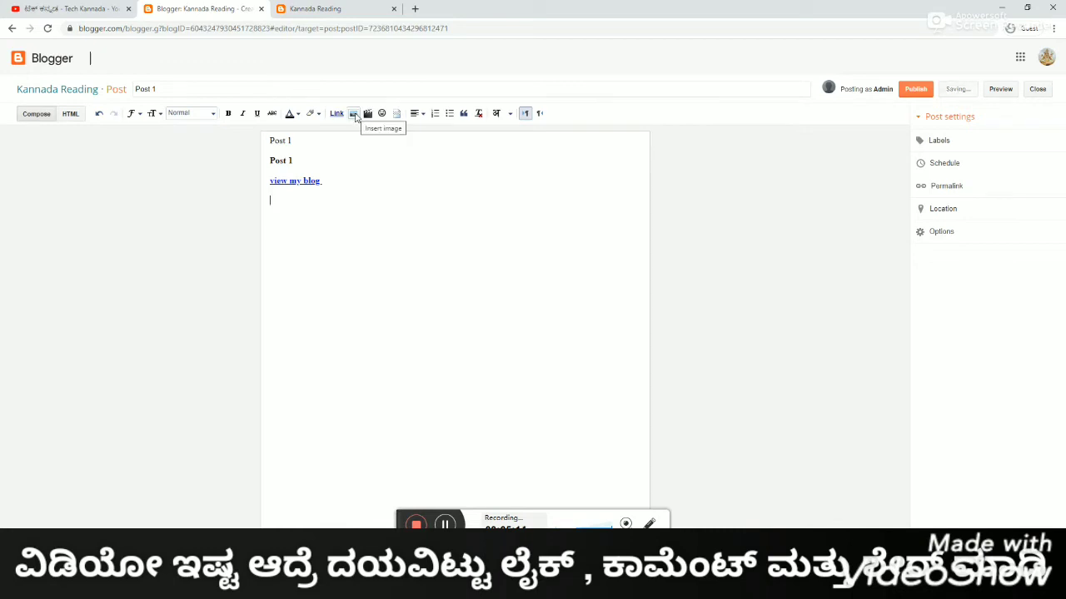
{"action": "left_click", "coordinate": [353, 114]}
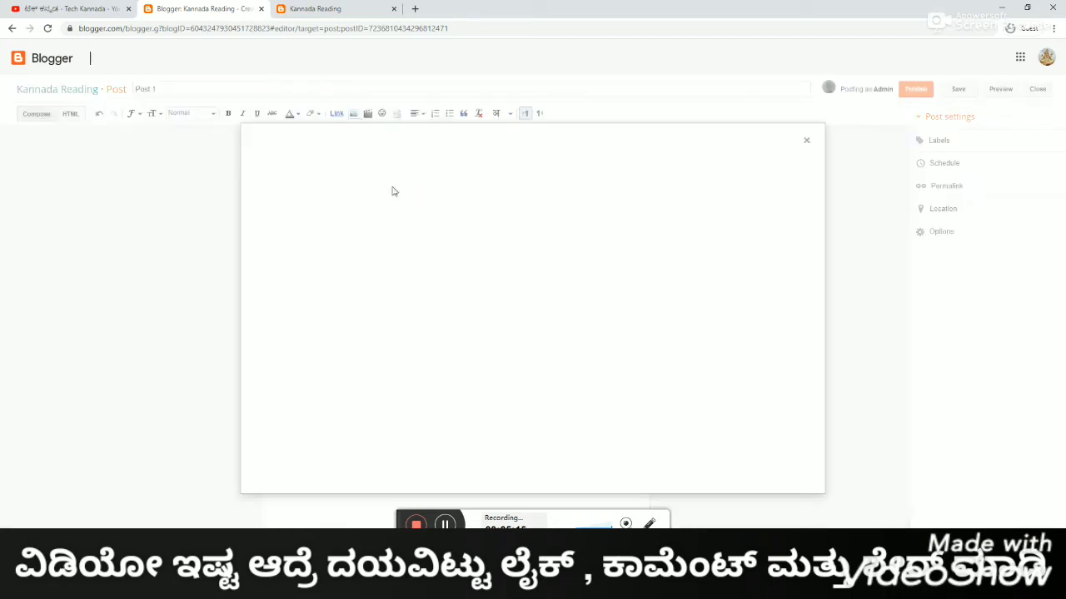
{"action": "left_click", "coordinate": [814, 148]}
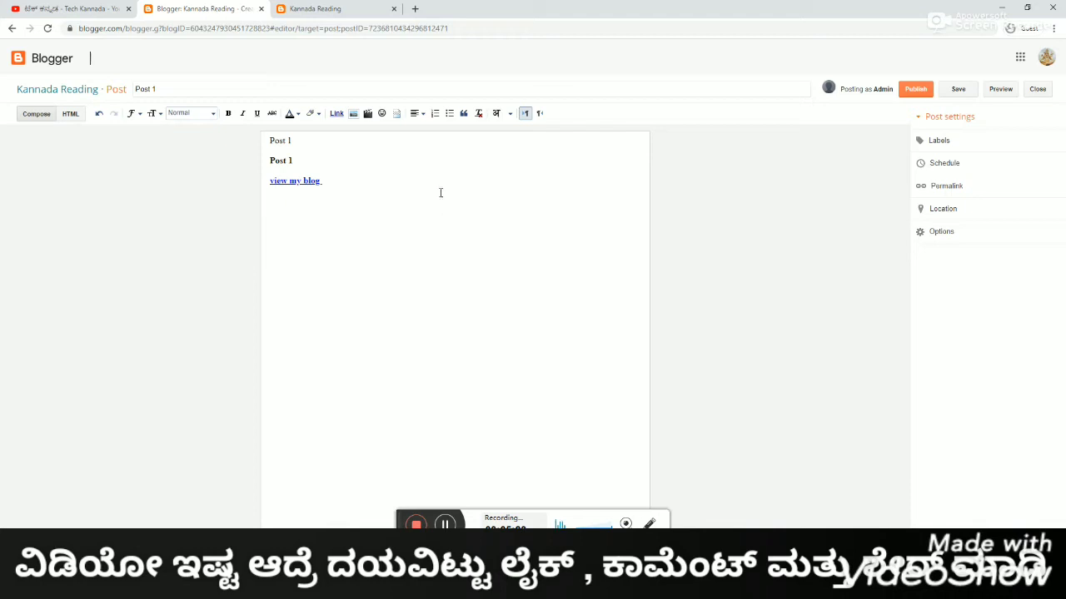
{"action": "left_click", "coordinate": [75, 9]}
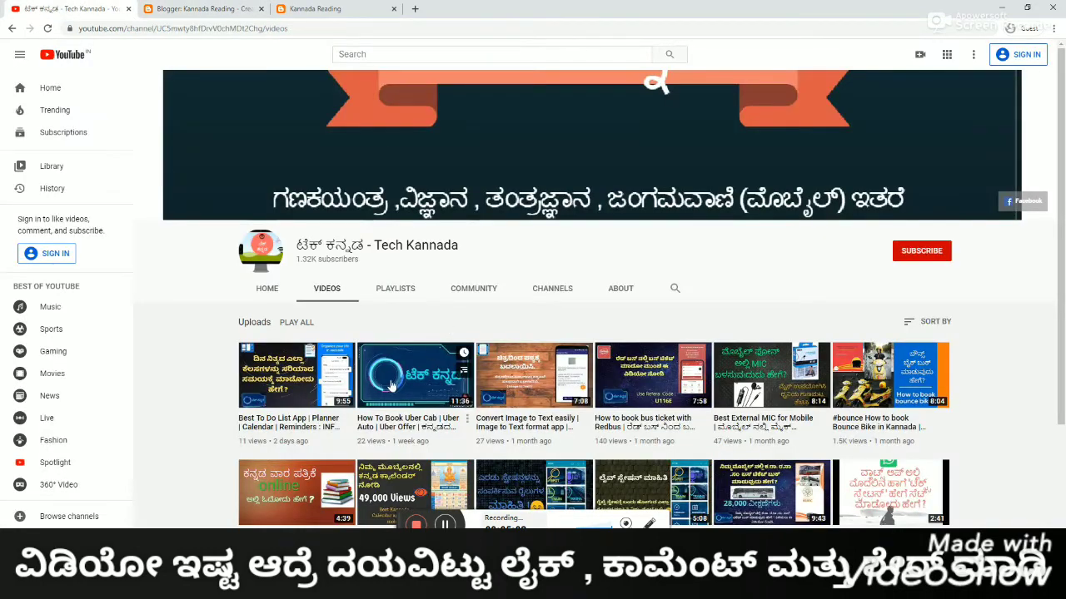
Step: Open the newest Kannada To Do List video and pause it
{"action": "left_click", "coordinate": [317, 425]}
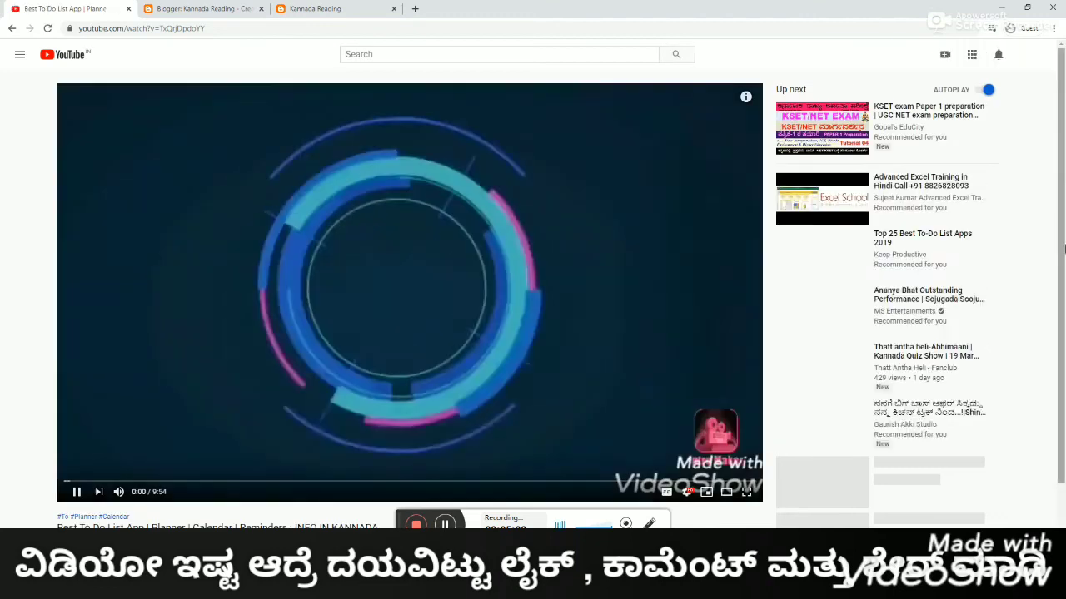
{"action": "scroll", "coordinate": [408, 325], "scroll_direction": "down", "scroll_amount": 2}
{"action": "left_click", "coordinate": [77, 332]}
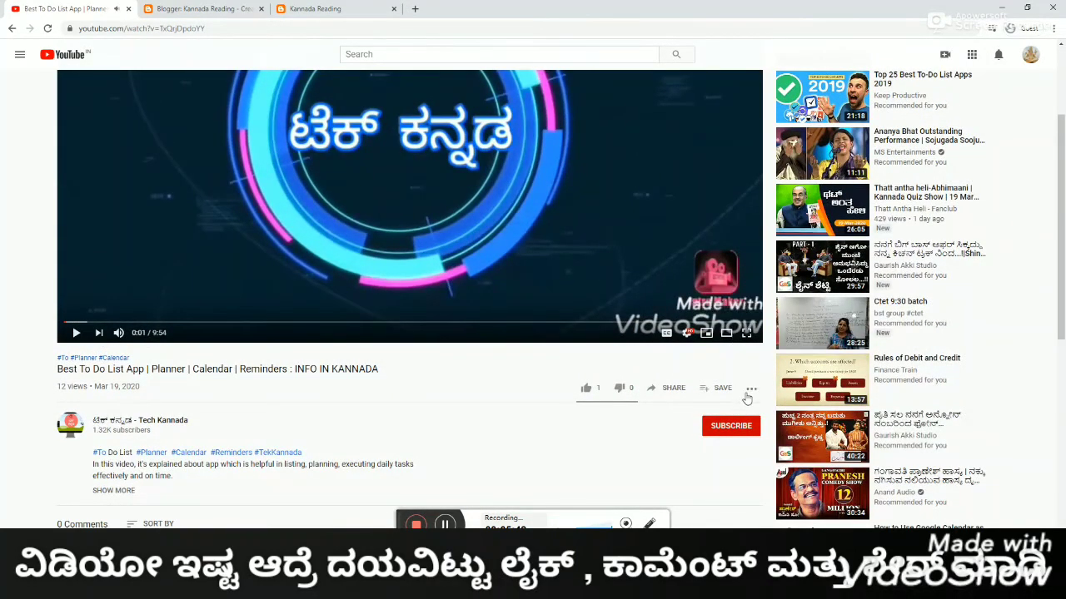
Step: Copy the video's iframe code from Share > Embed and return to the Post 1 editor
{"action": "left_click", "coordinate": [666, 388]}
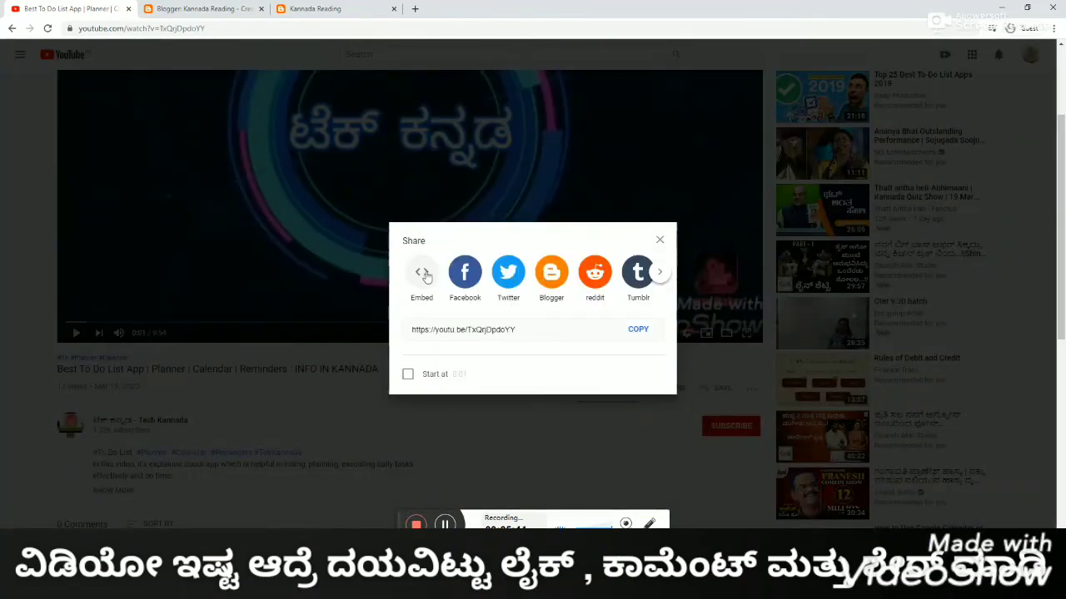
{"action": "left_click", "coordinate": [422, 273]}
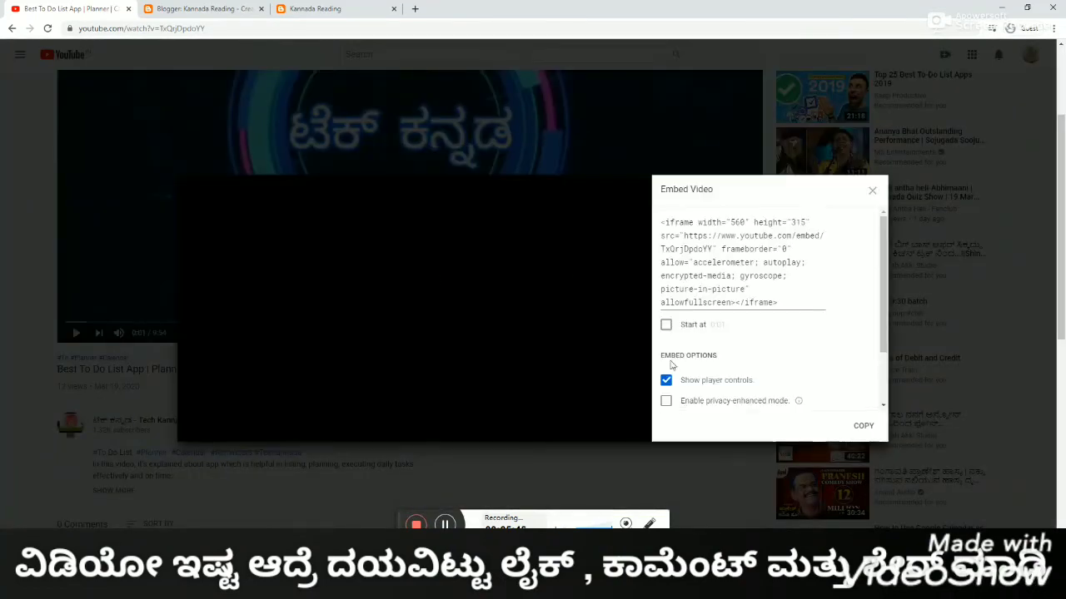
{"action": "left_click_drag", "start_coordinate": [883, 318], "coordinate": [884, 366]}
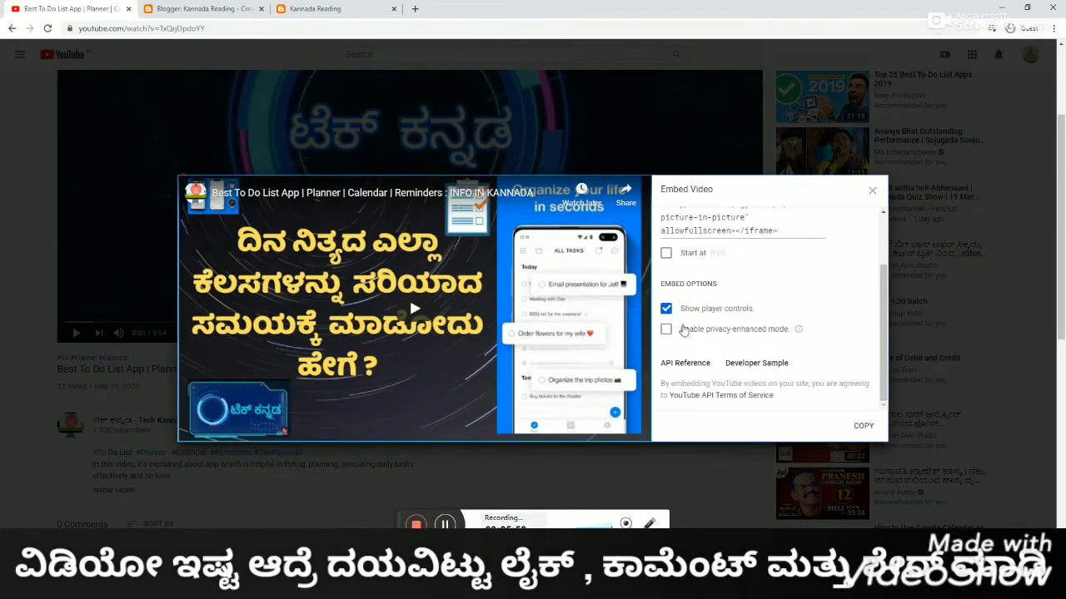
{"action": "left_click", "coordinate": [863, 428]}
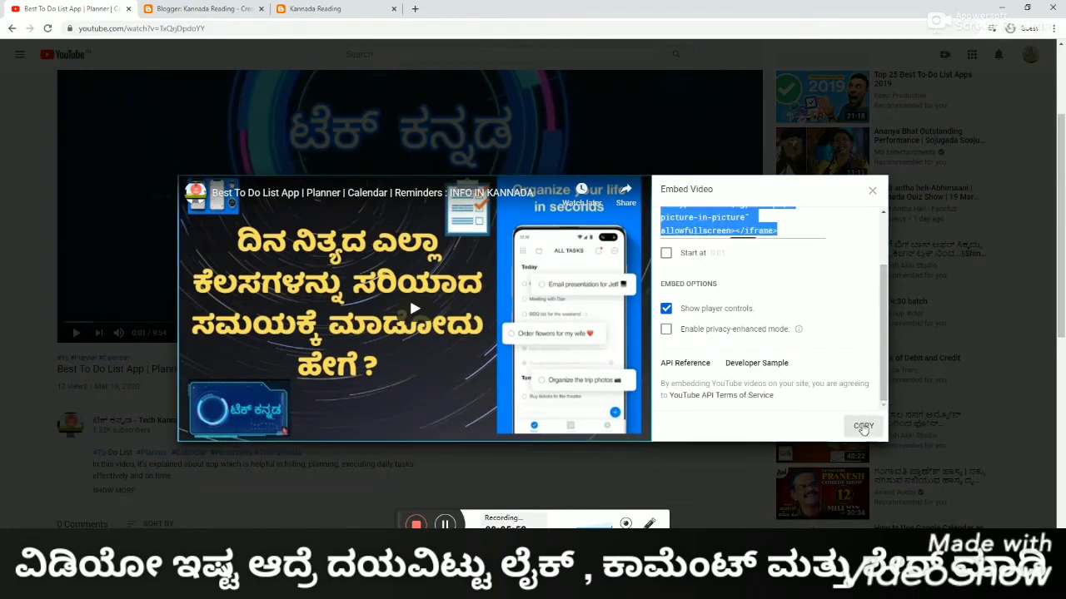
{"action": "left_click", "coordinate": [348, 8]}
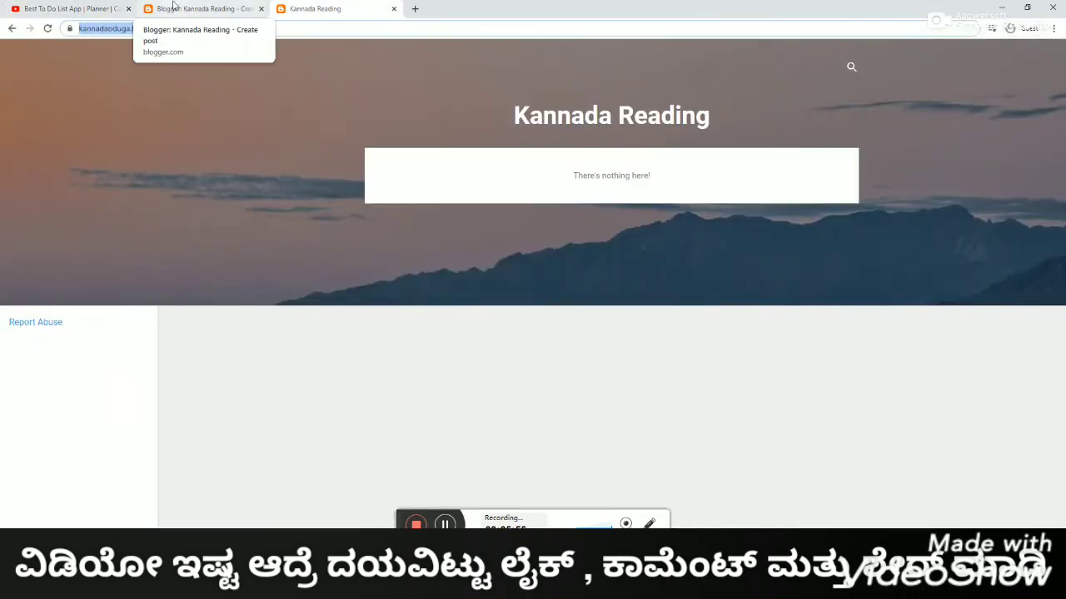
{"action": "left_click", "coordinate": [200, 8]}
Step: Paste the YouTube iframe code into Post 1's HTML below the view my blog link and save the draft
{"action": "left_click", "coordinate": [70, 114]}
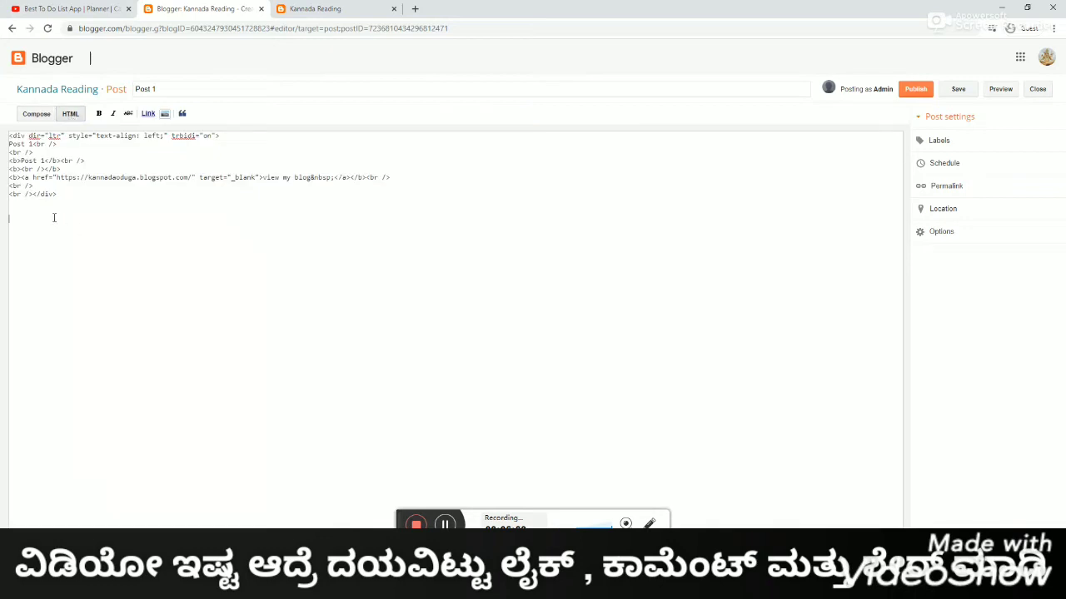
{"action": "key", "text": "ctrl+v"}
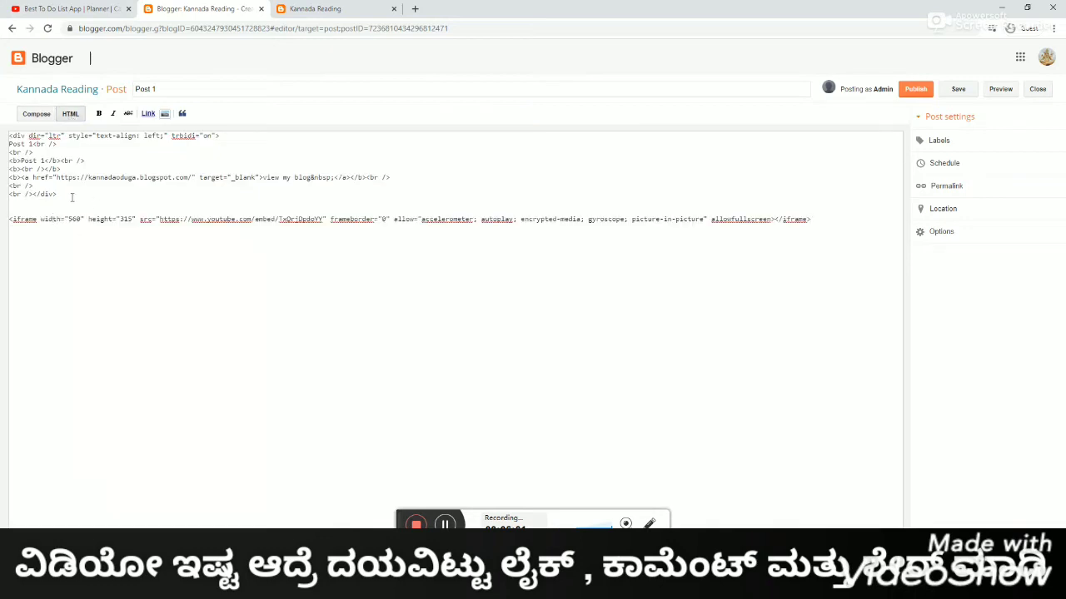
{"action": "left_click", "coordinate": [35, 113]}
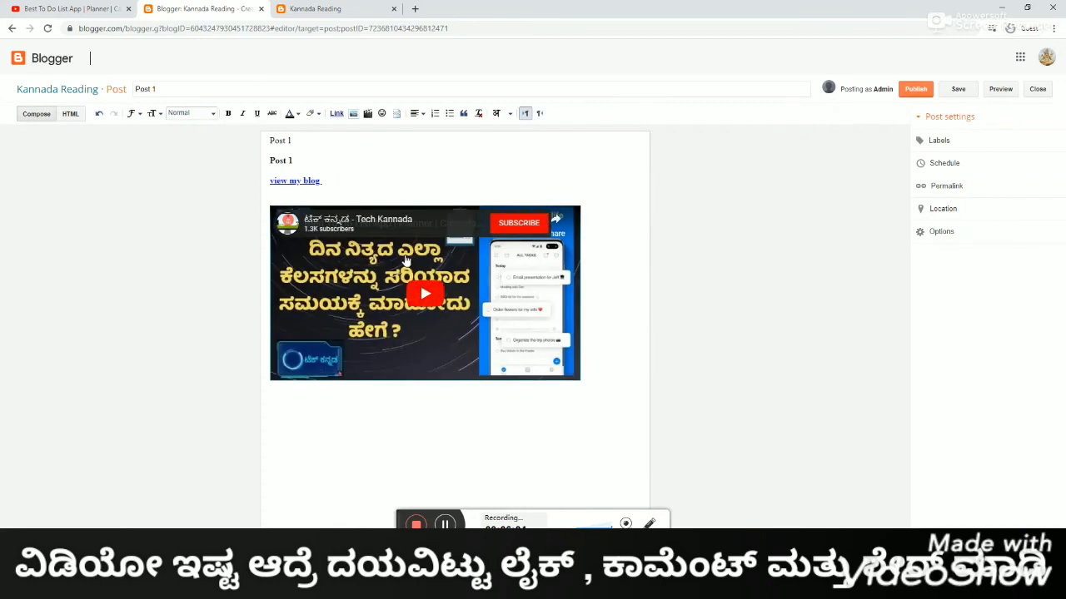
{"action": "left_click", "coordinate": [958, 90]}
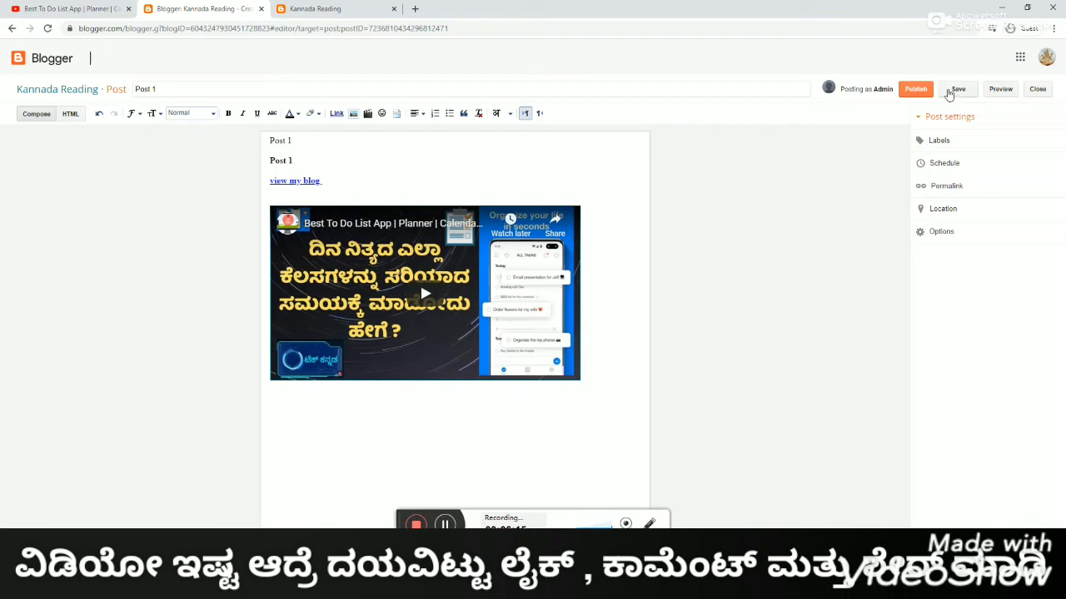
Step: Publish Post 1 and reload the live blog to check the new post
{"action": "left_click", "coordinate": [918, 90]}
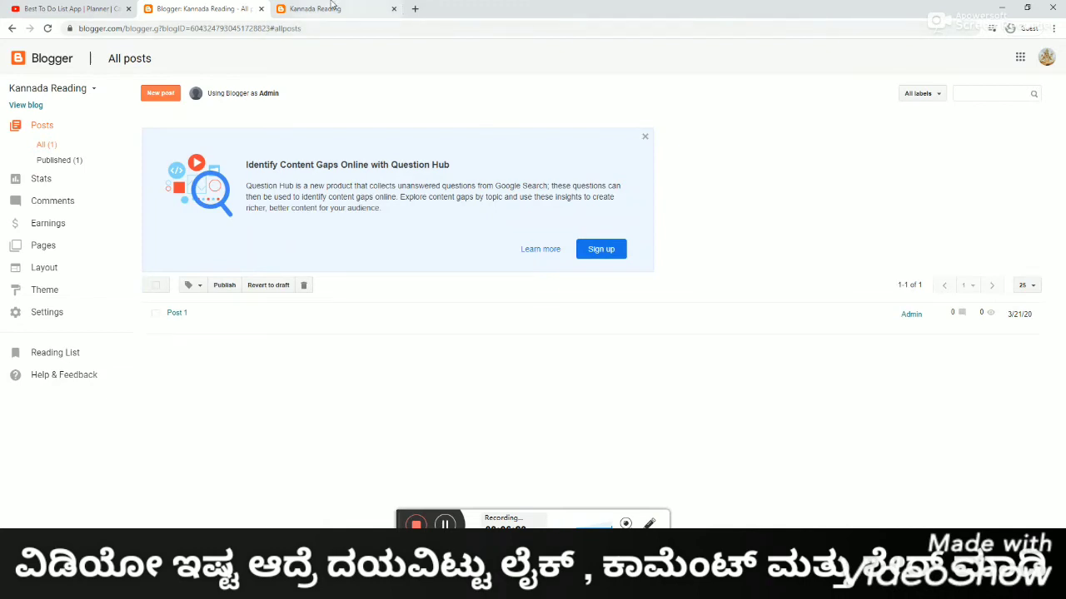
{"action": "left_click", "coordinate": [330, 8]}
{"action": "left_click", "coordinate": [47, 29]}
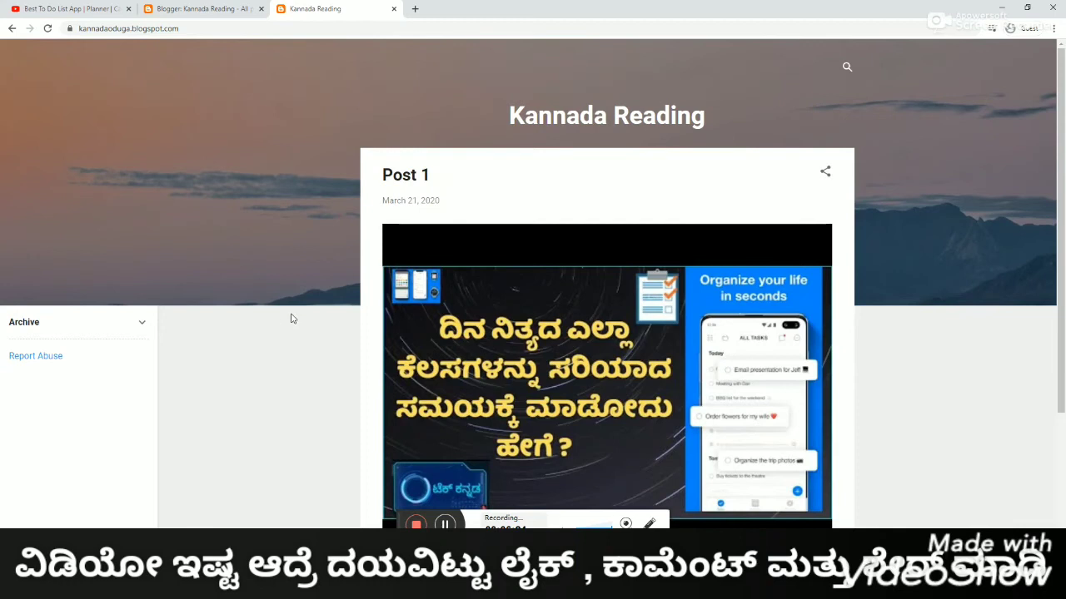
{"action": "scroll", "coordinate": [291, 319], "scroll_direction": "down", "scroll_amount": 3}
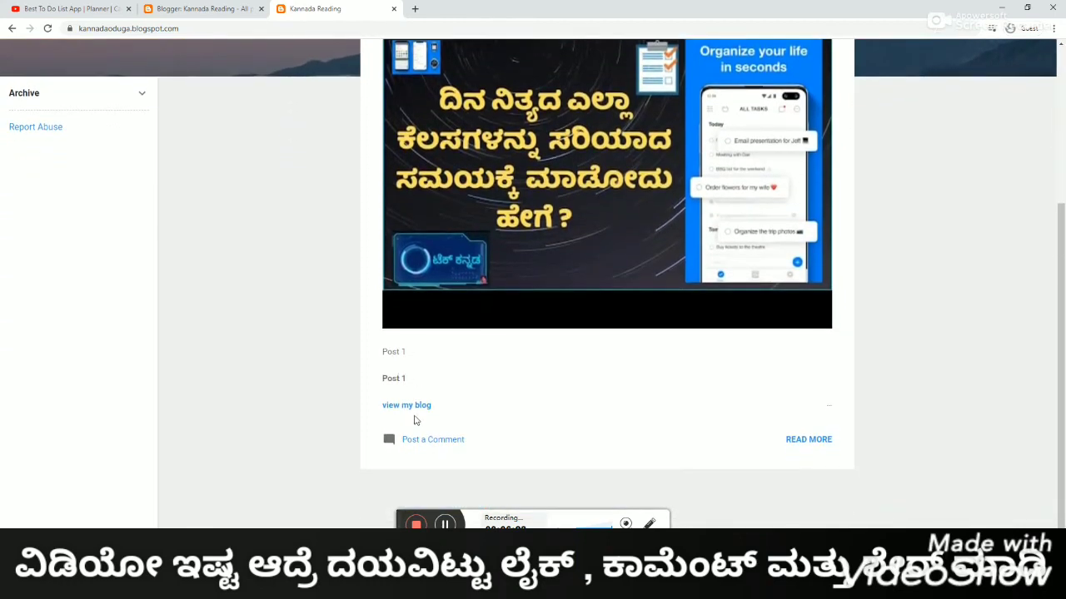
Step: Open the blog home from the view my blog link, then return to the Blogger post list
{"action": "left_click", "coordinate": [416, 407]}
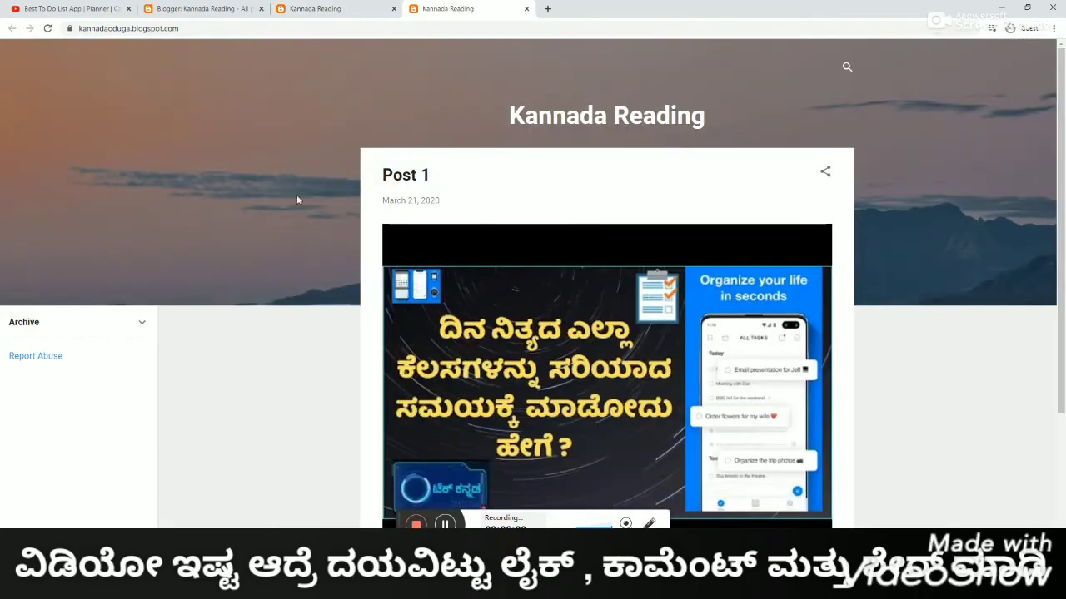
{"action": "left_click", "coordinate": [370, 5]}
{"action": "left_click_drag", "start_coordinate": [408, 351], "coordinate": [81, 5]}
{"action": "left_click", "coordinate": [188, 8]}
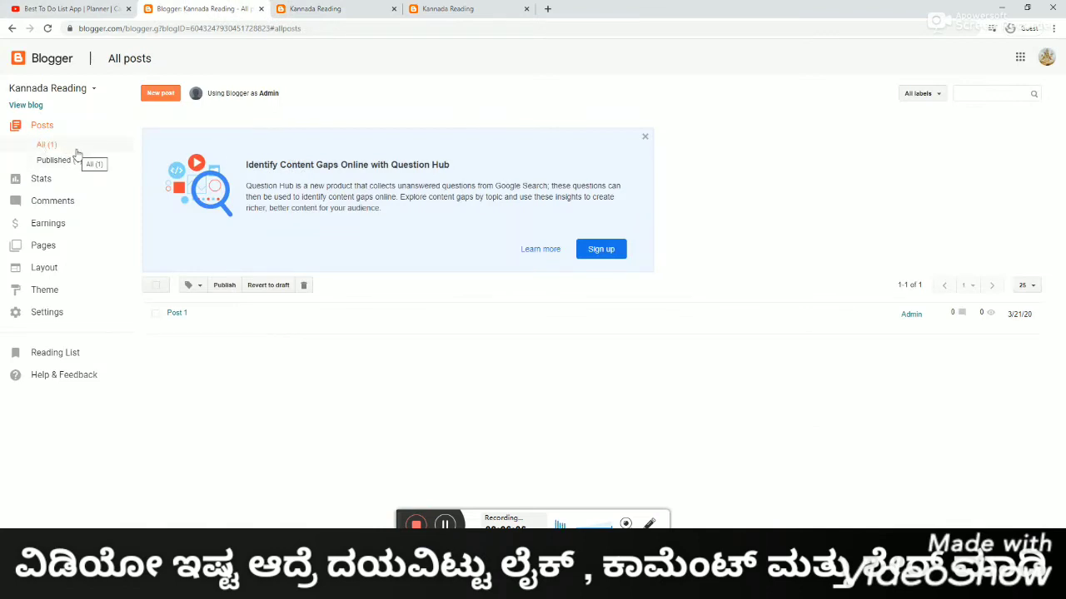
Step: Create and publish a page titled Home with 'Home' as its body text
{"action": "left_click", "coordinate": [46, 247]}
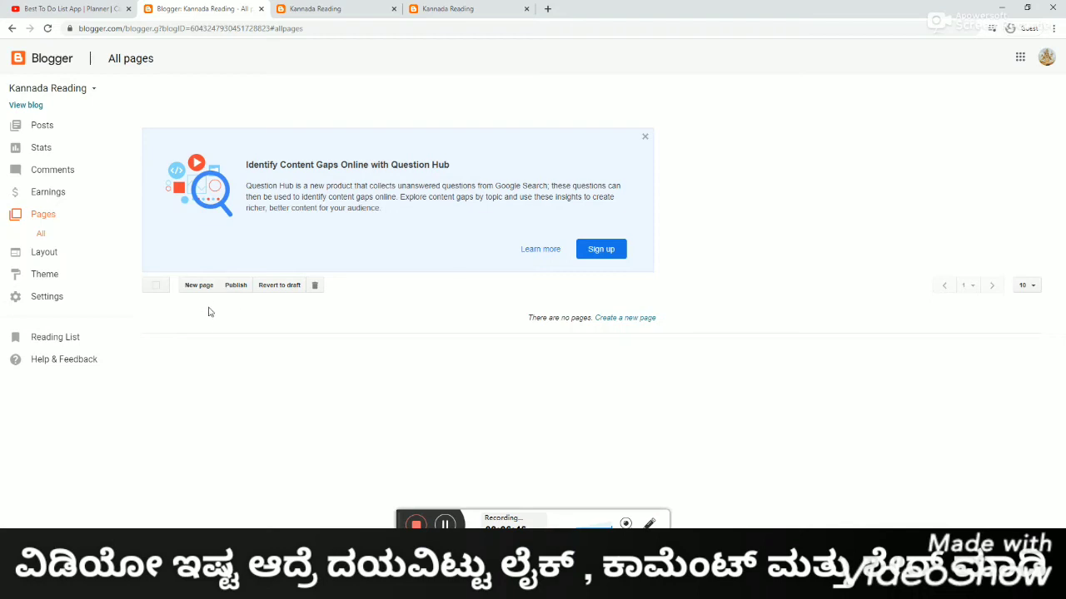
{"action": "left_click", "coordinate": [204, 291]}
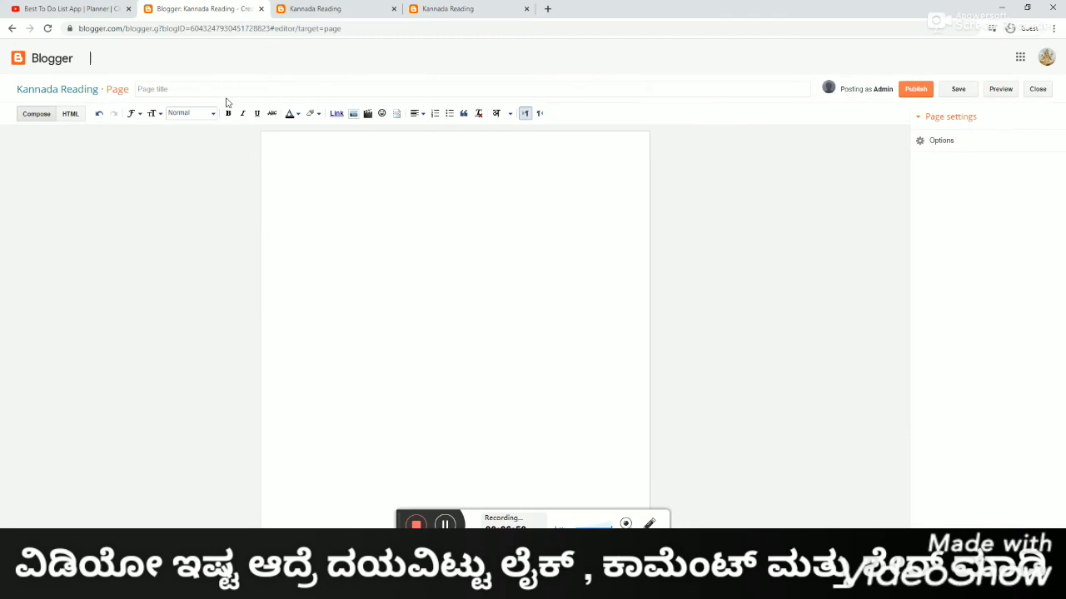
{"action": "left_click", "coordinate": [175, 92]}
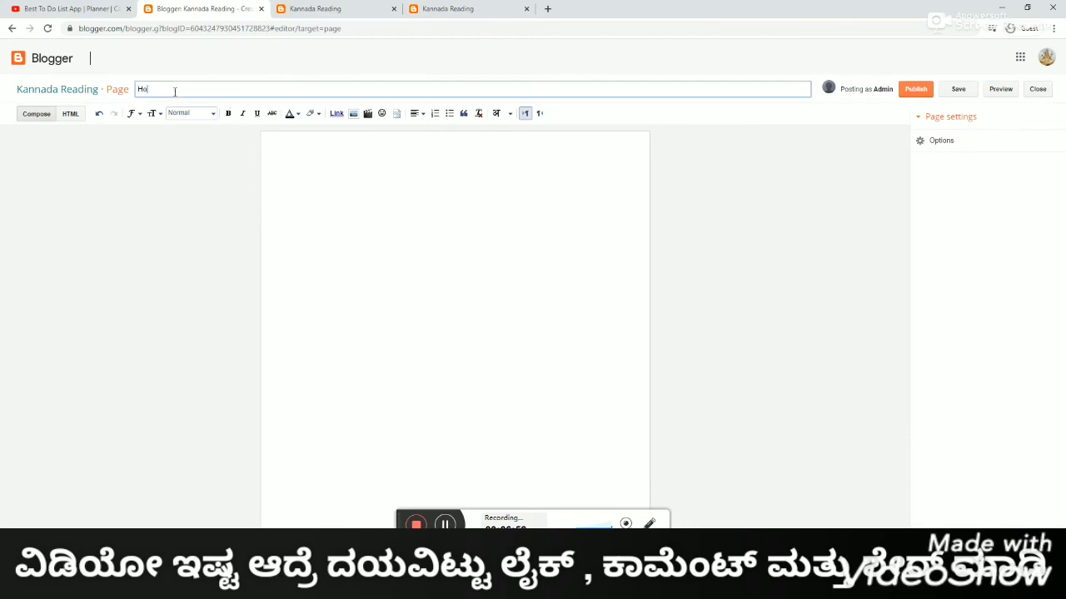
{"action": "type", "text": "Home"}
{"action": "left_click_drag", "start_coordinate": [174, 92], "coordinate": [71, 89]}
{"action": "left_click", "coordinate": [336, 211]}
{"action": "key", "text": "ctrl+v"}
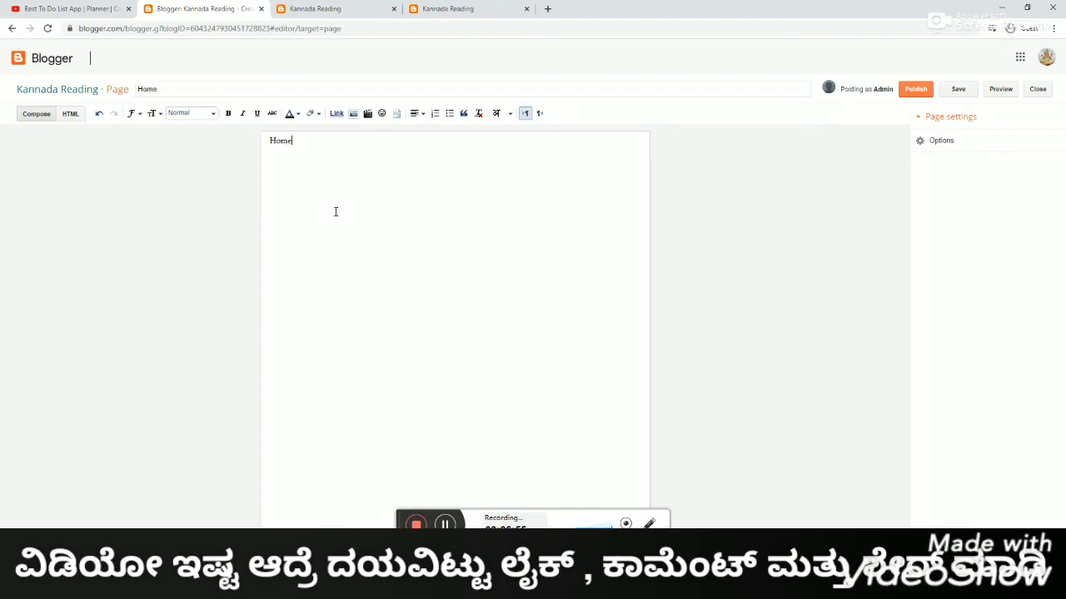
{"action": "left_click", "coordinate": [917, 94]}
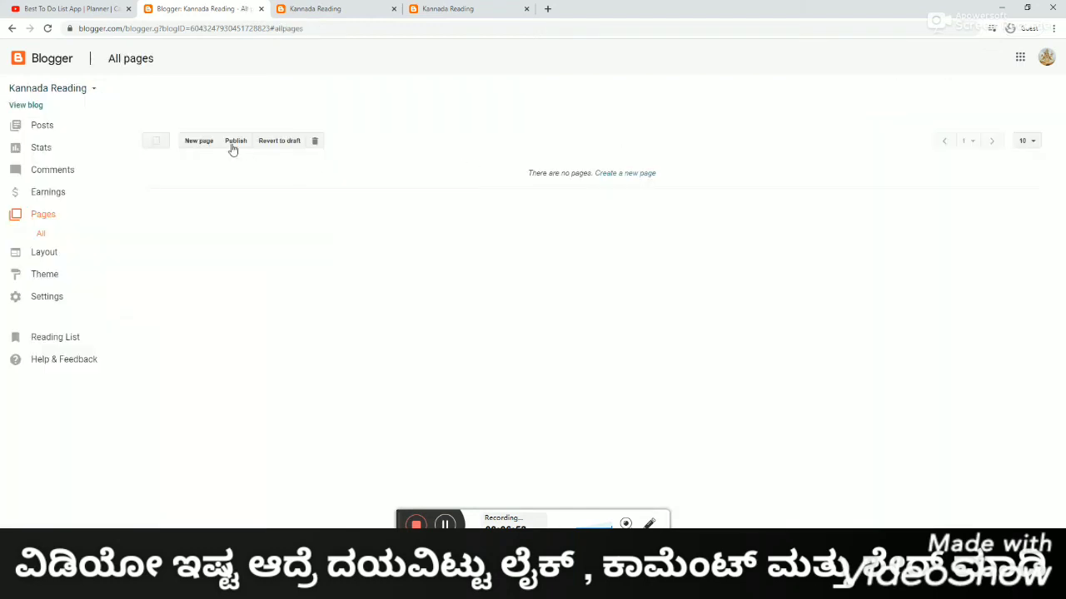
Step: Create and publish an About Us page with 'About Us' as its body text
{"action": "left_click", "coordinate": [204, 143]}
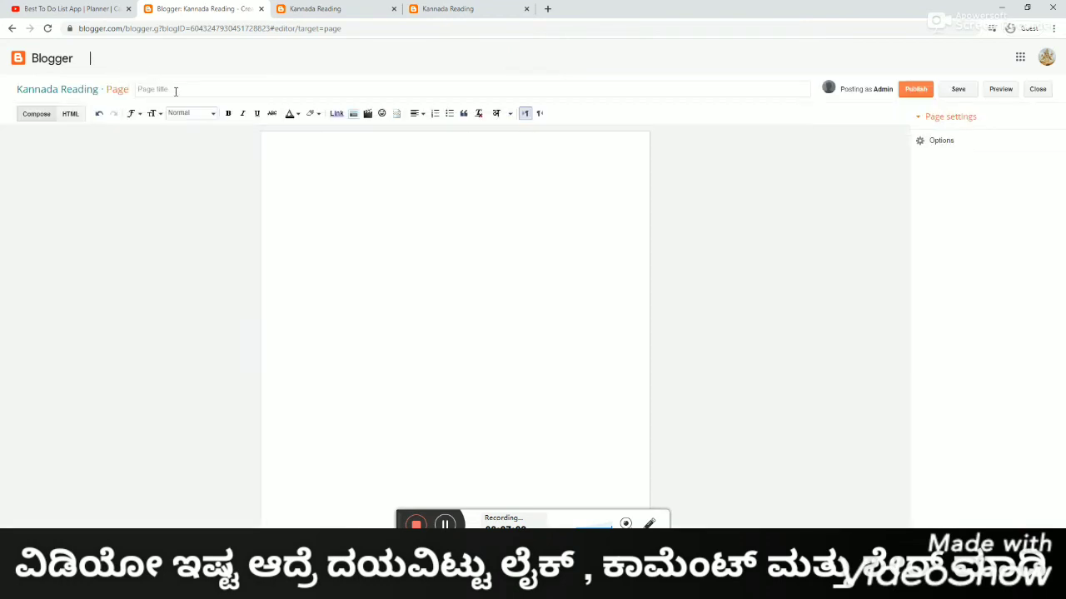
{"action": "left_click", "coordinate": [175, 92]}
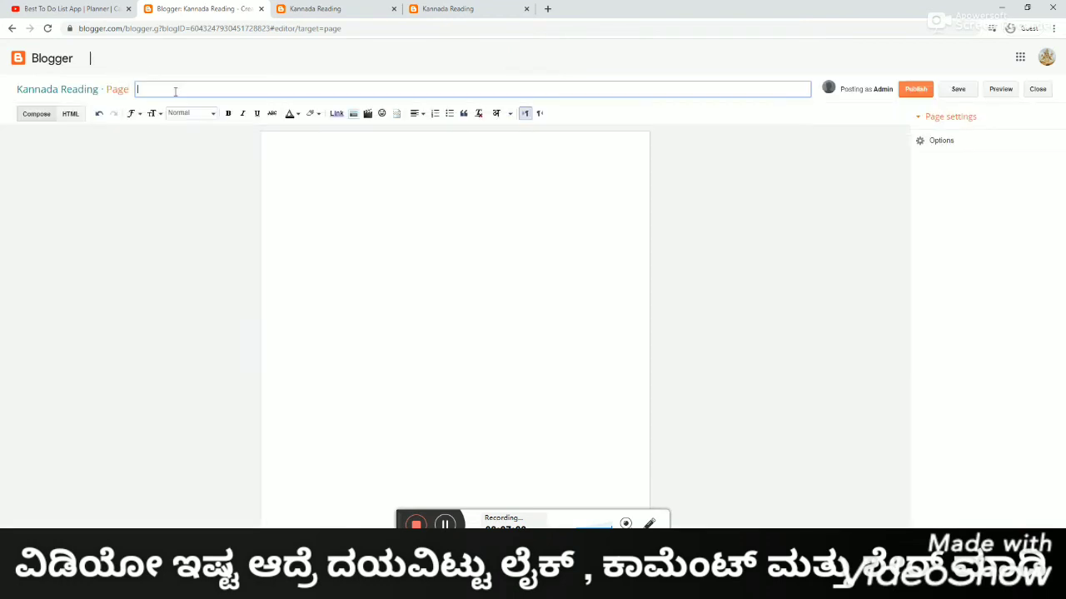
{"action": "type", "text": "About Us"}
{"action": "key", "text": "ctrl+a"}
{"action": "key", "text": "ctrl+c"}
{"action": "left_click", "coordinate": [358, 196]}
{"action": "key", "text": "ctrl+v"}
{"action": "left_click", "coordinate": [915, 89]}
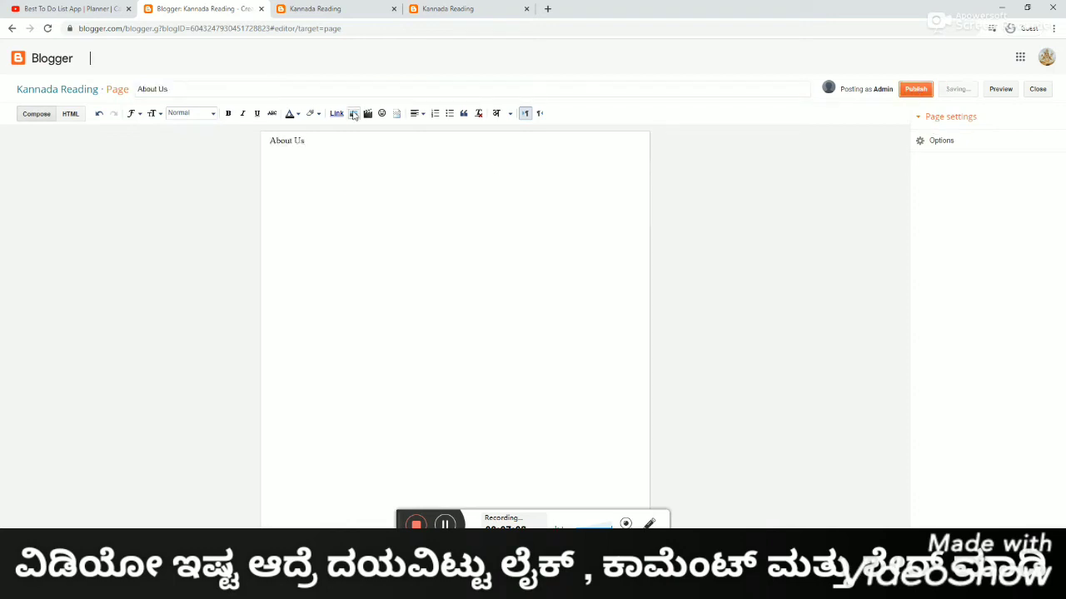
Step: Create and publish a Contact Us page with 'Contact Us' as its body text
{"action": "left_click", "coordinate": [201, 141]}
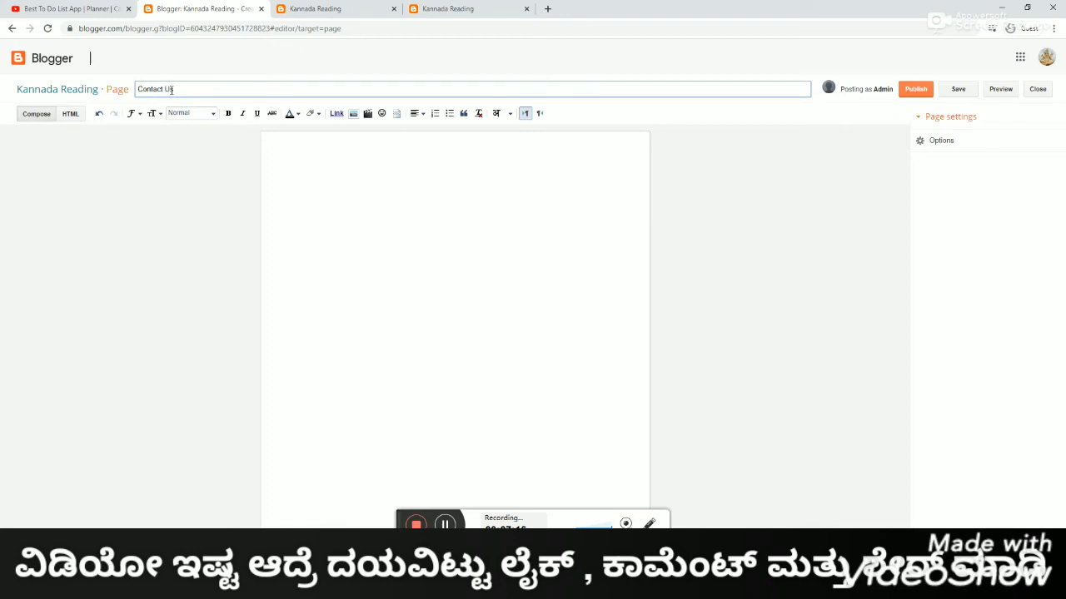
{"action": "key", "text": "ctrl+a"}
{"action": "key", "text": "ctrl+c"}
{"action": "left_click", "coordinate": [384, 184]}
{"action": "key", "text": "ctrl+v"}
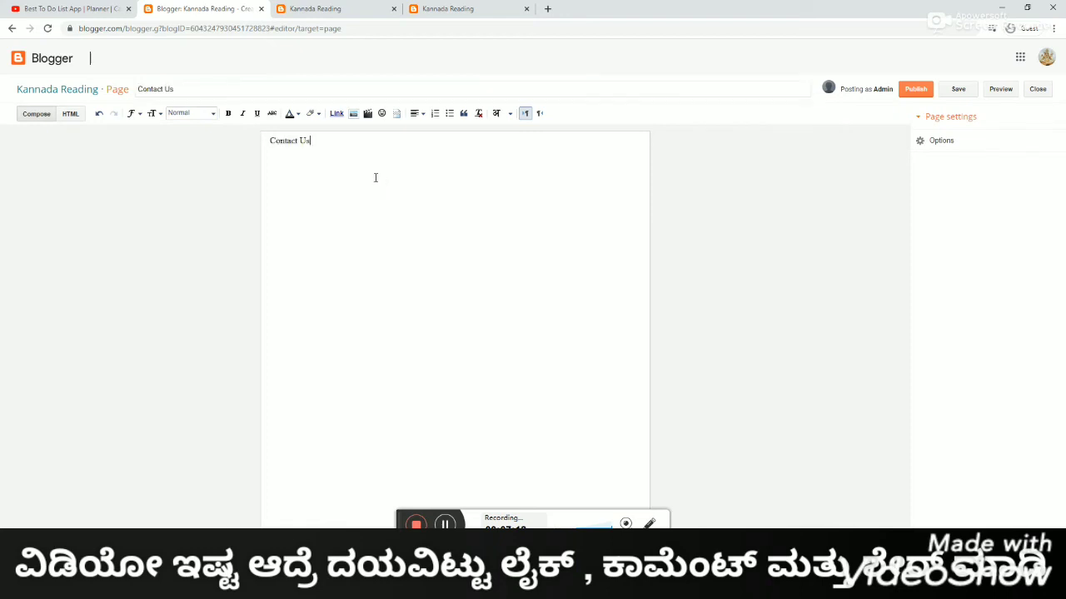
{"action": "left_click", "coordinate": [916, 90]}
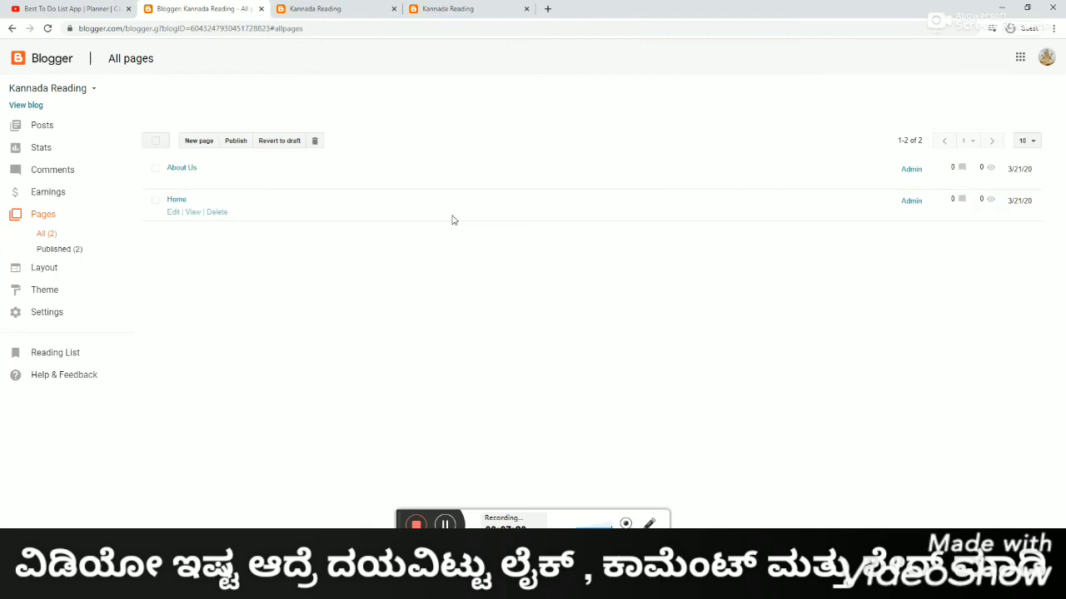
Step: Go to the Layout page, check the live blog, then add a gadget to Sidebar (Top)
{"action": "left_click", "coordinate": [53, 271]}
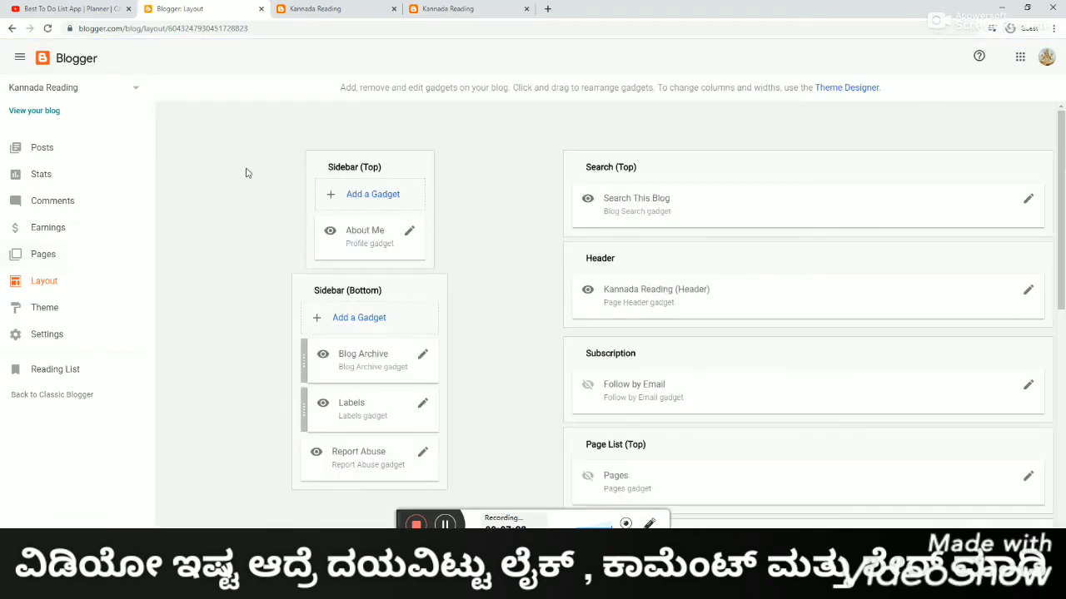
{"action": "left_click", "coordinate": [431, 15]}
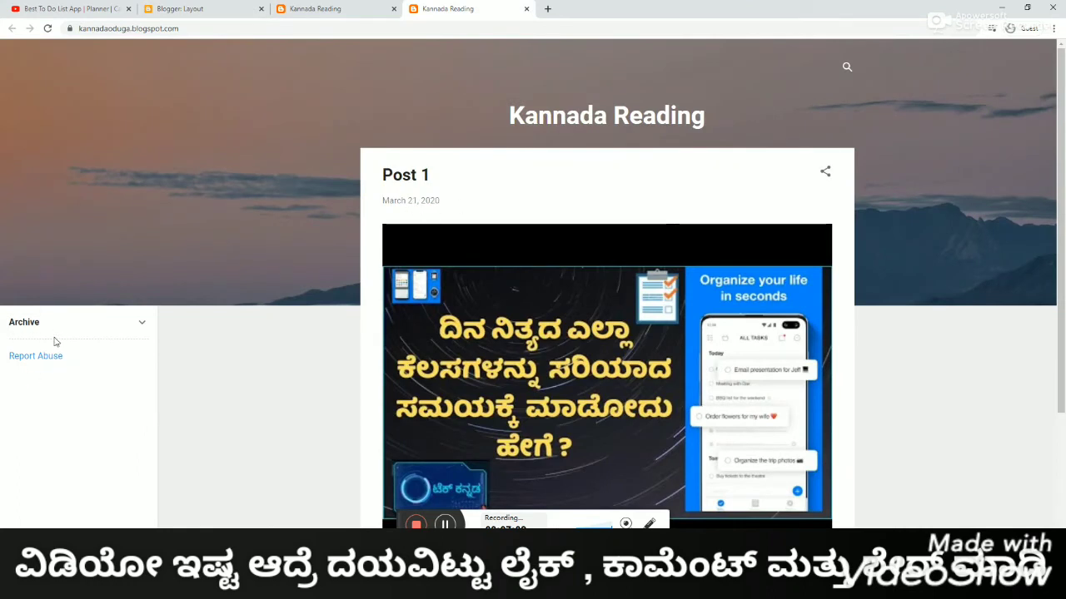
{"action": "scroll", "coordinate": [1062, 166], "scroll_direction": "down", "scroll_amount": 1}
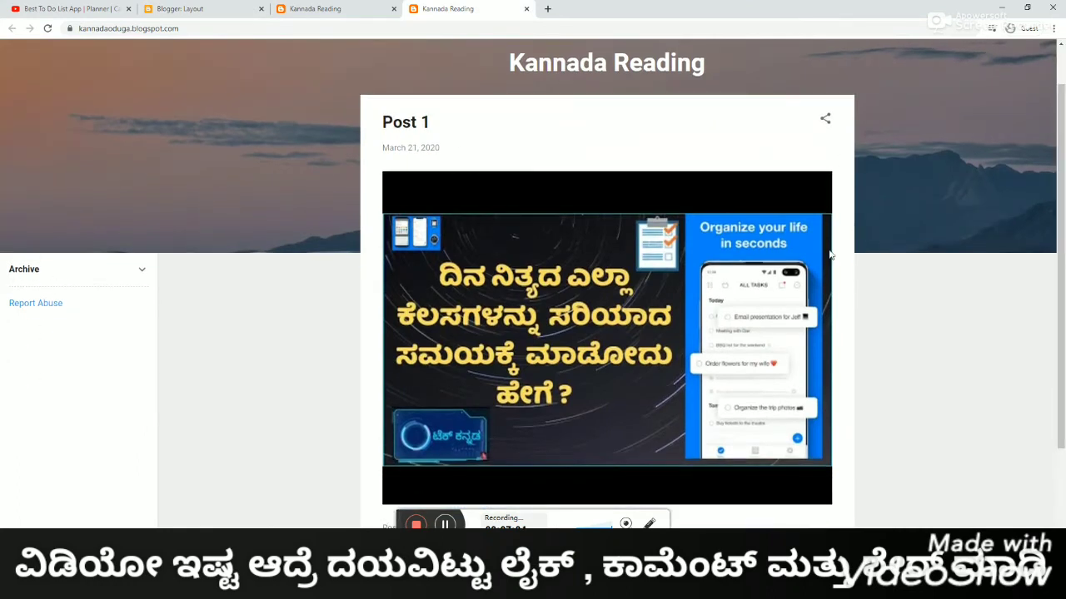
{"action": "scroll", "coordinate": [470, 335], "scroll_direction": "down", "scroll_amount": 3}
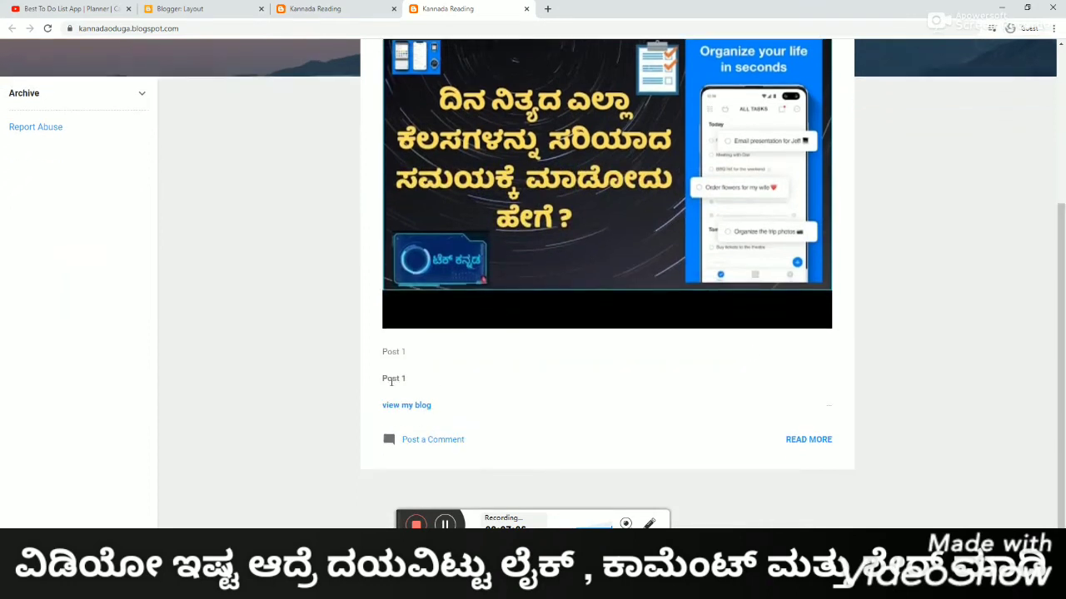
{"action": "left_click", "coordinate": [186, 8]}
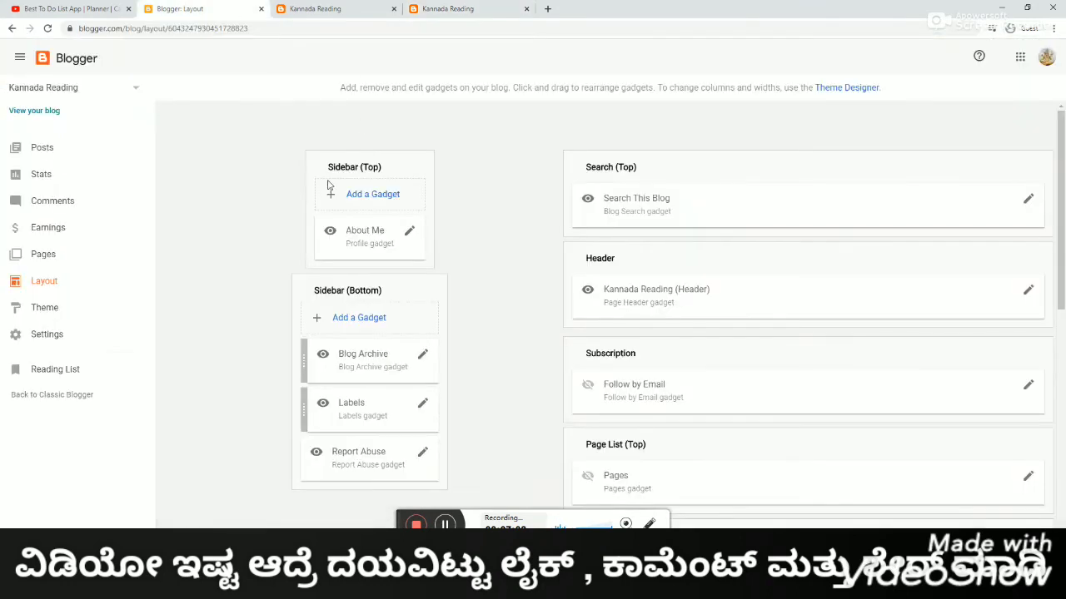
{"action": "left_click", "coordinate": [376, 196]}
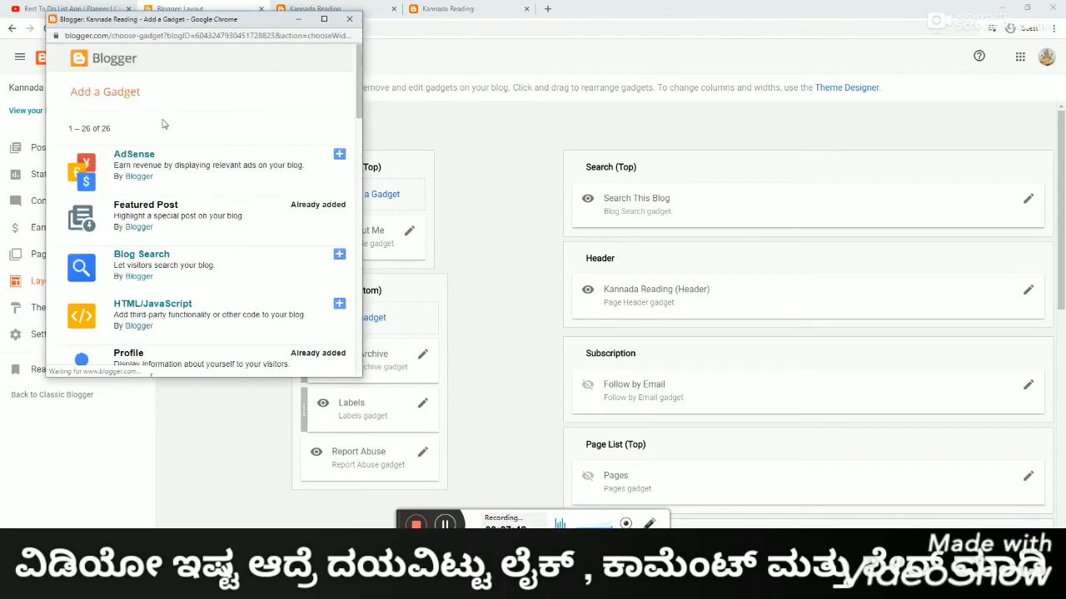
Step: Add a Pages gadget with Contact Us, About Us and Home ticked, and save it
{"action": "left_click_drag", "start_coordinate": [358, 70], "coordinate": [355, 191]}
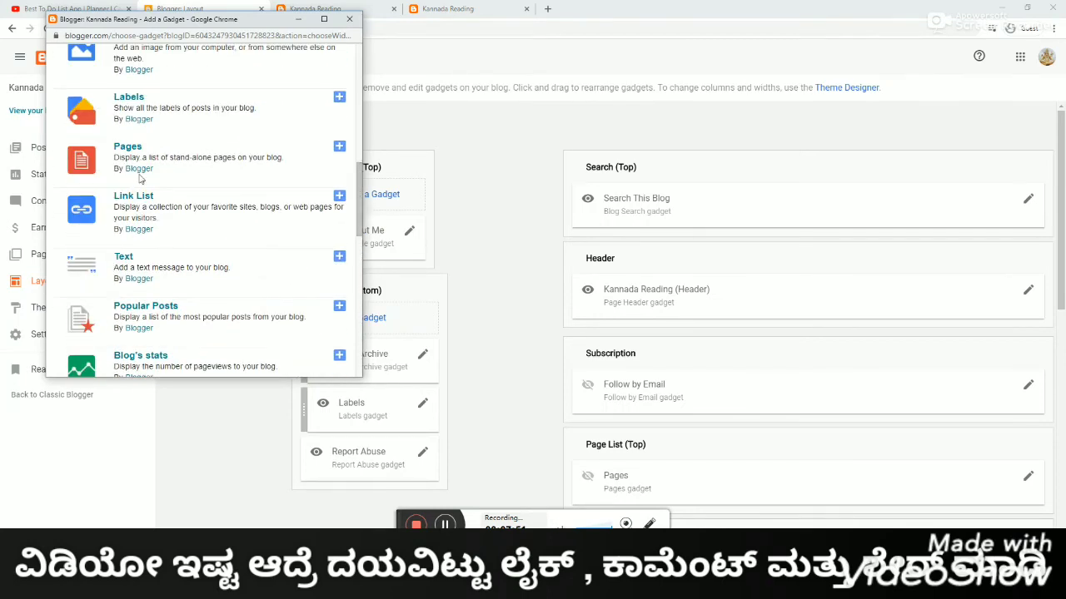
{"action": "left_click", "coordinate": [338, 148]}
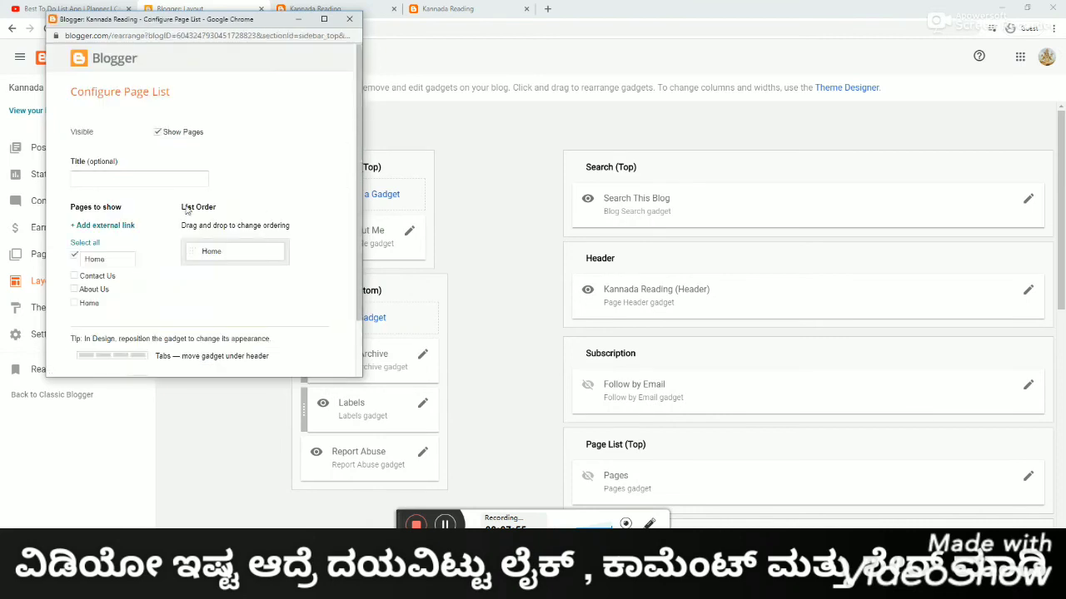
{"action": "left_click", "coordinate": [74, 276]}
{"action": "left_click", "coordinate": [74, 289]}
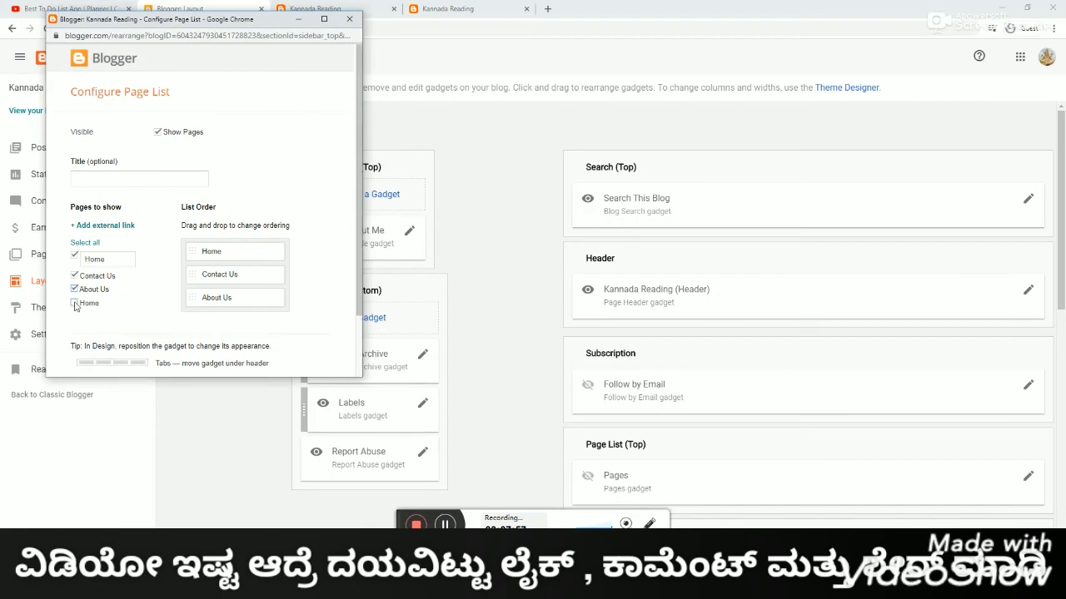
{"action": "left_click", "coordinate": [74, 303]}
{"action": "scroll", "coordinate": [355, 136], "scroll_direction": "down", "scroll_amount": 2}
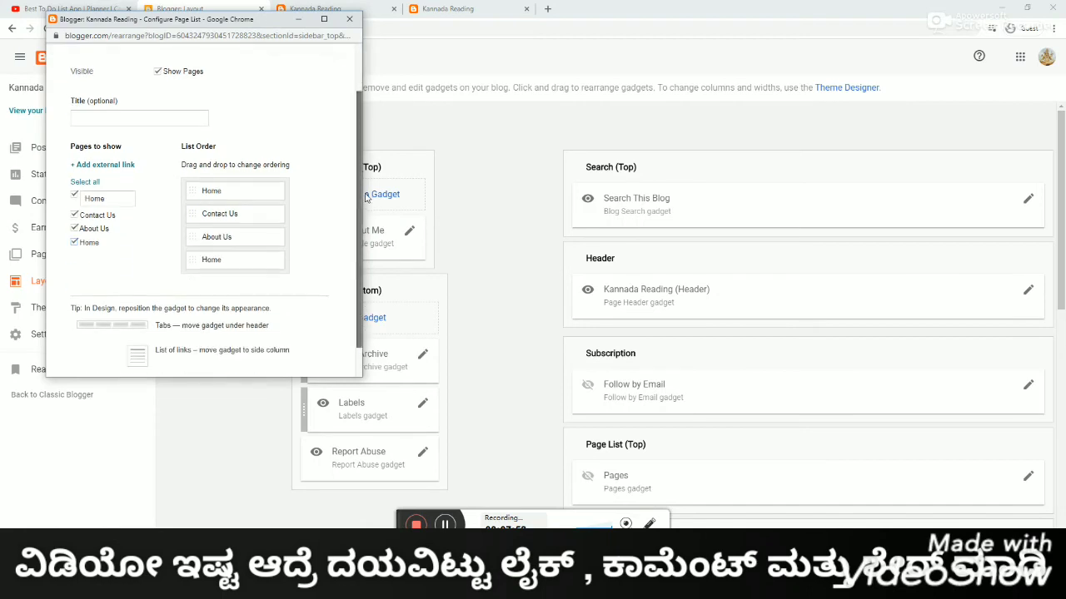
{"action": "scroll", "coordinate": [357, 108], "scroll_direction": "up", "scroll_amount": 2}
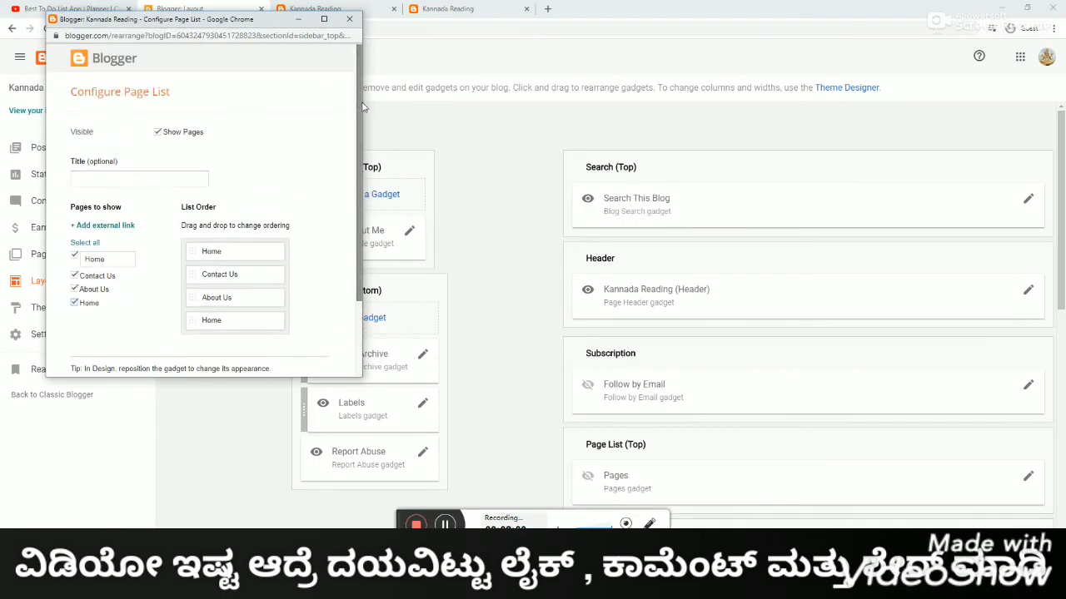
{"action": "scroll", "coordinate": [358, 110], "scroll_direction": "down", "scroll_amount": 2}
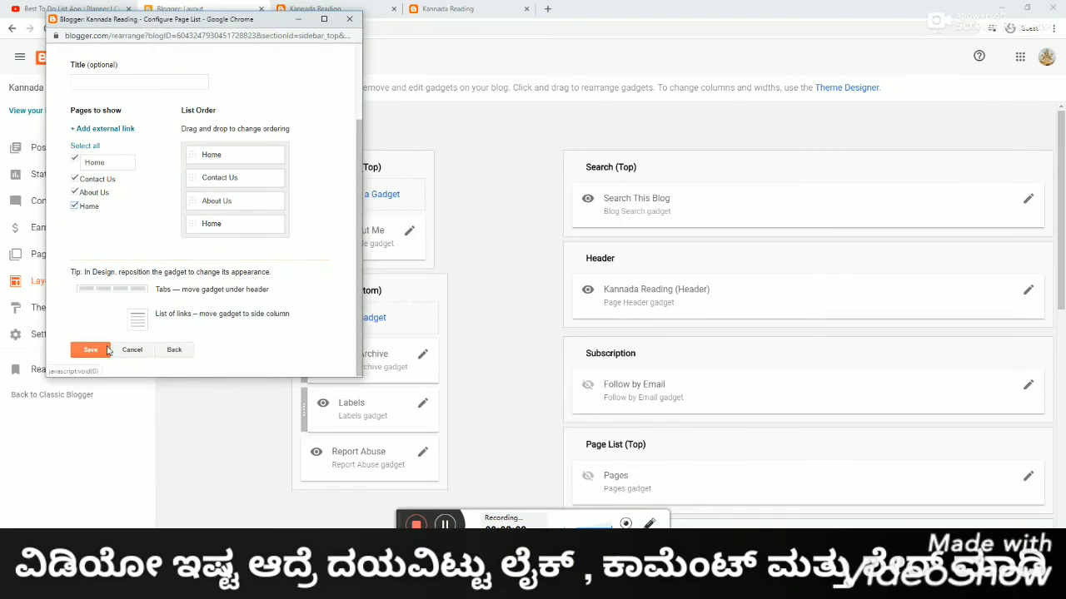
{"action": "left_click", "coordinate": [91, 350]}
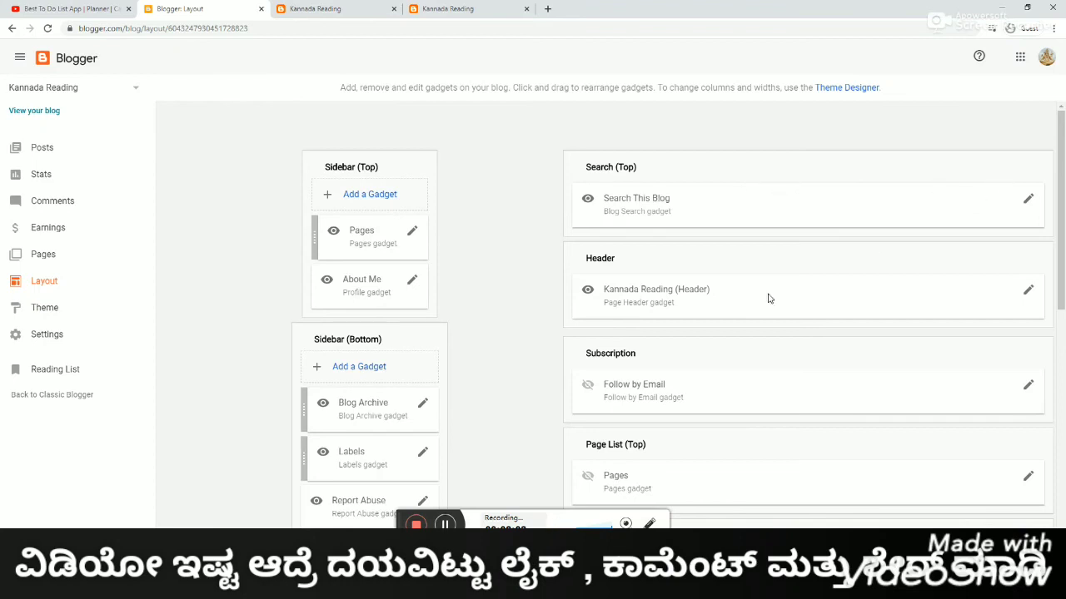
Step: Scroll the Layout page and go to the Theme page showing Contempo Light
{"action": "mouse_move", "coordinate": [1062, 272]}
{"action": "left_mouse_down"}
{"action": "mouse_move", "coordinate": [1062, 437]}
{"action": "mouse_move", "coordinate": [1040, 276]}
{"action": "left_mouse_up"}
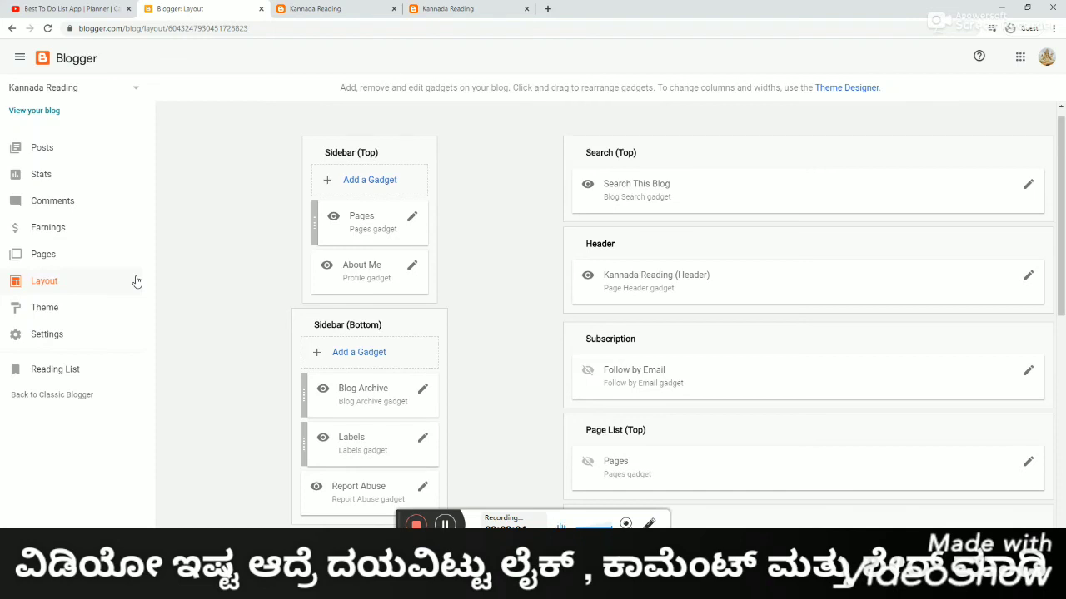
{"action": "left_click", "coordinate": [73, 306]}
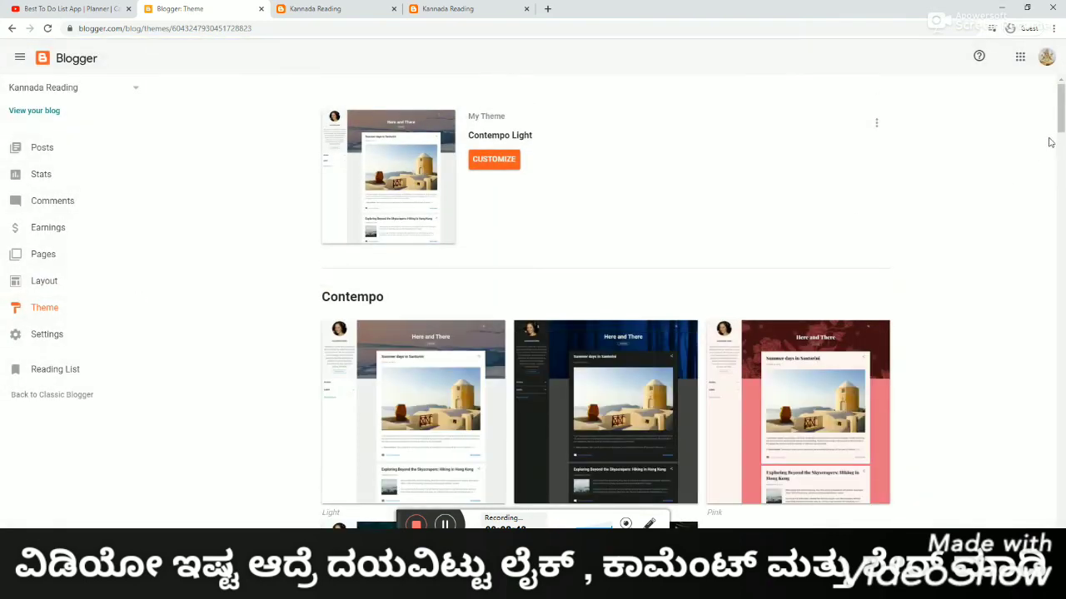
Step: Customize Contempo Light with the magenta colour theme and apply it to the blog
{"action": "left_click_drag", "start_coordinate": [1059, 126], "coordinate": [1060, 104]}
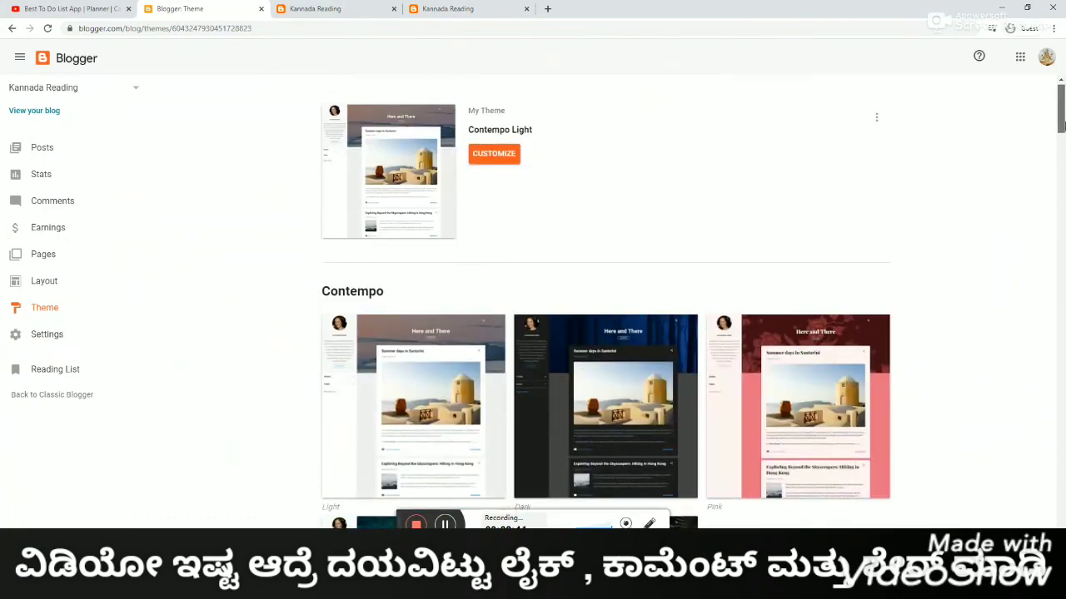
{"action": "left_click", "coordinate": [491, 157]}
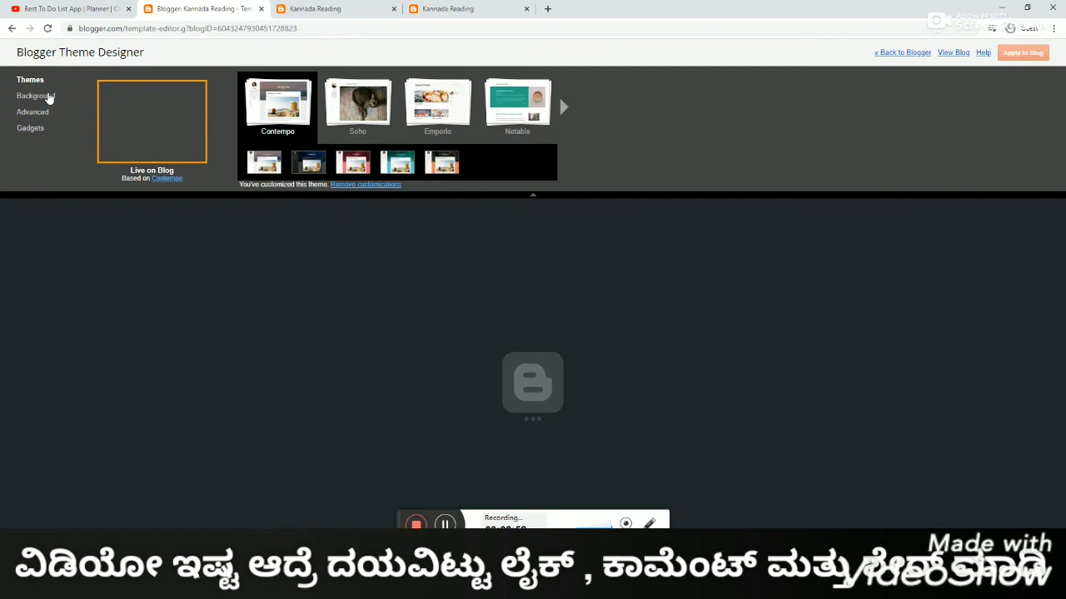
{"action": "left_click", "coordinate": [47, 98]}
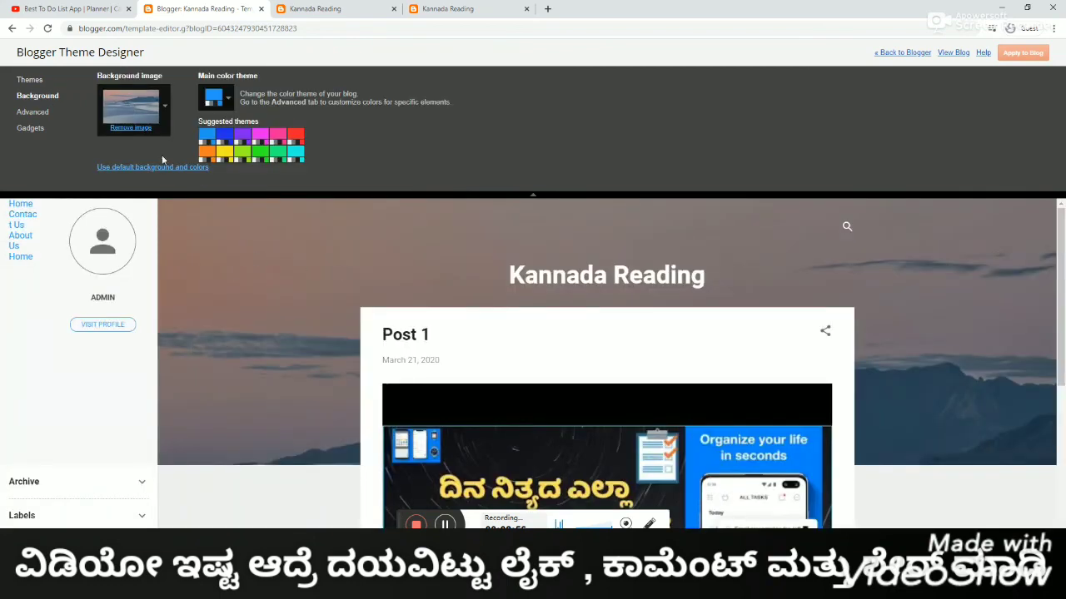
{"action": "left_click", "coordinate": [260, 136]}
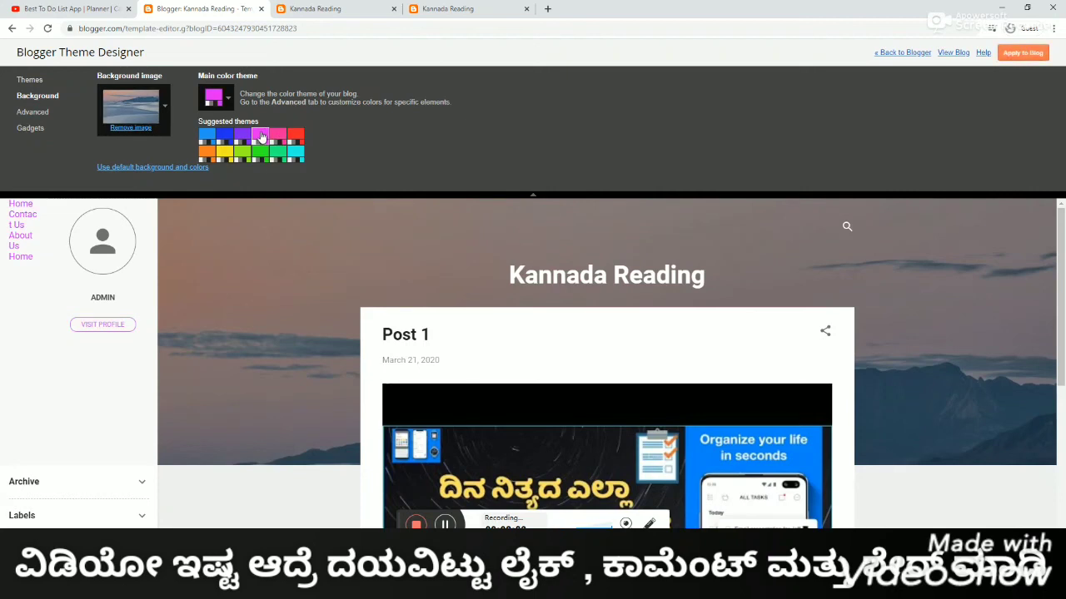
{"action": "left_click", "coordinate": [1010, 53]}
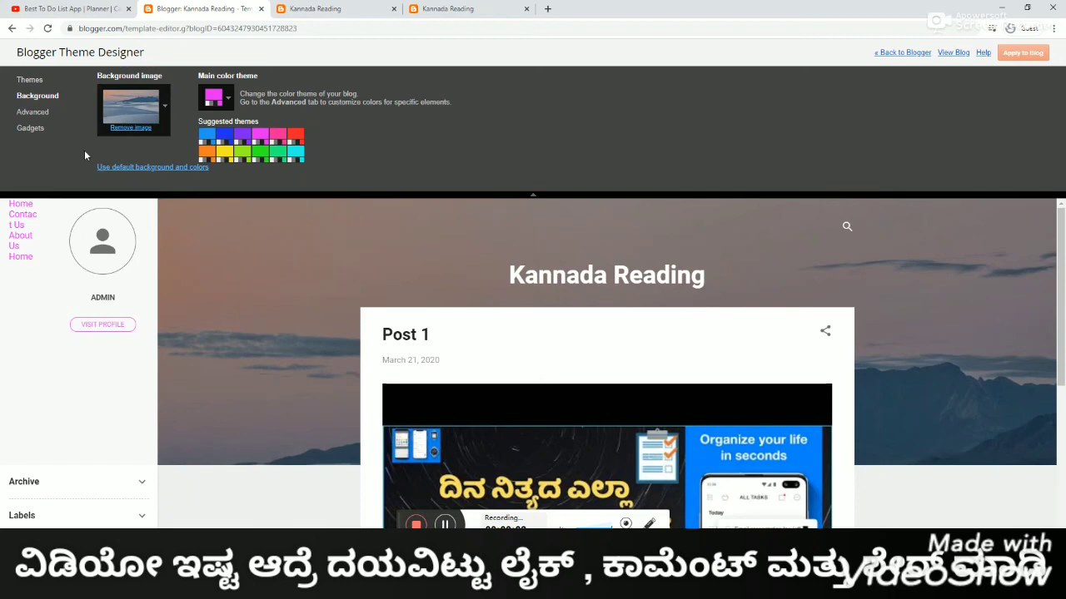
Step: Remove the blog's background image and show the Advanced page text font settings
{"action": "left_click", "coordinate": [137, 128]}
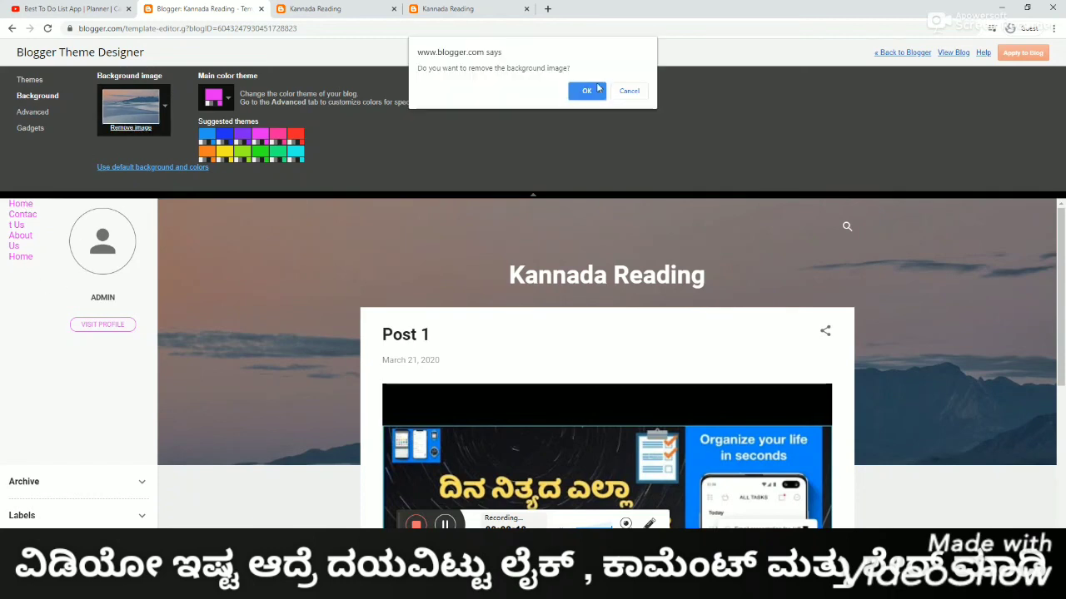
{"action": "left_click", "coordinate": [587, 89]}
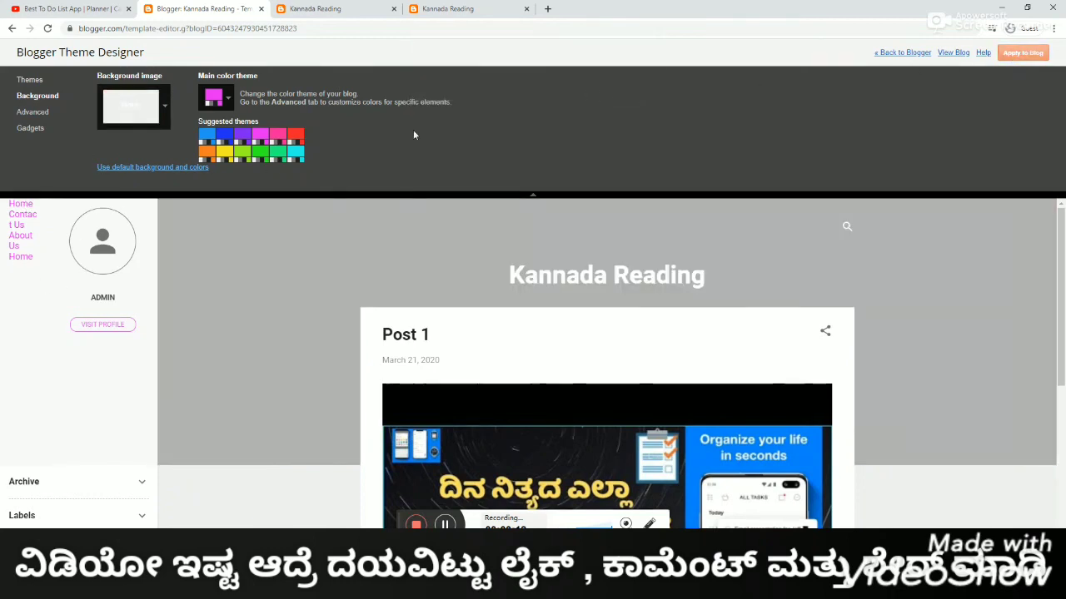
{"action": "left_click", "coordinate": [42, 113]}
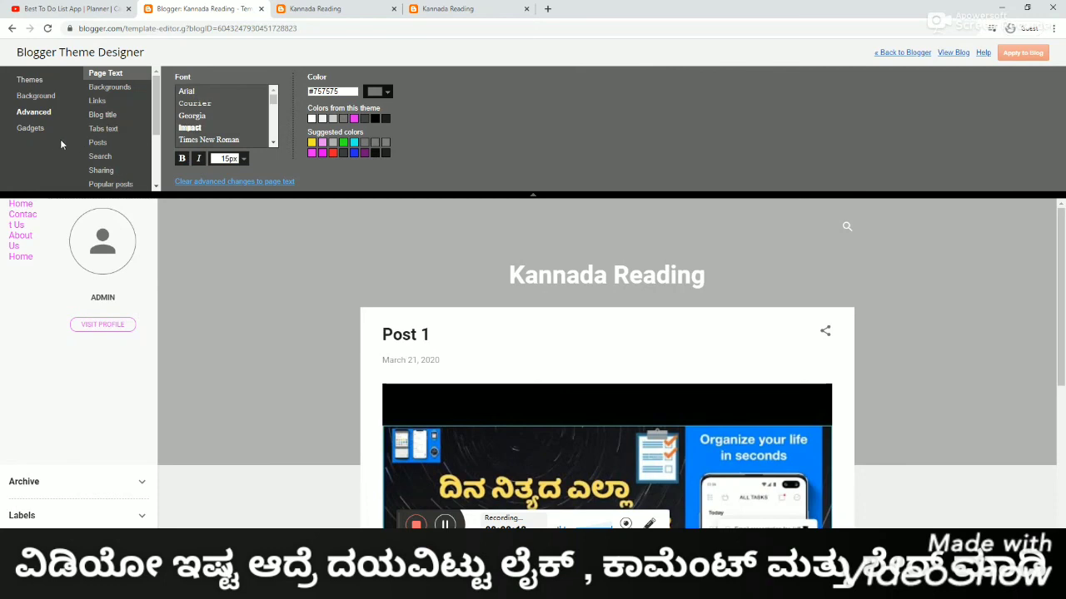
Step: Look over the designer's Gadgets options, then exit back to the Blogger dashboard and choose Settings
{"action": "left_click", "coordinate": [38, 132]}
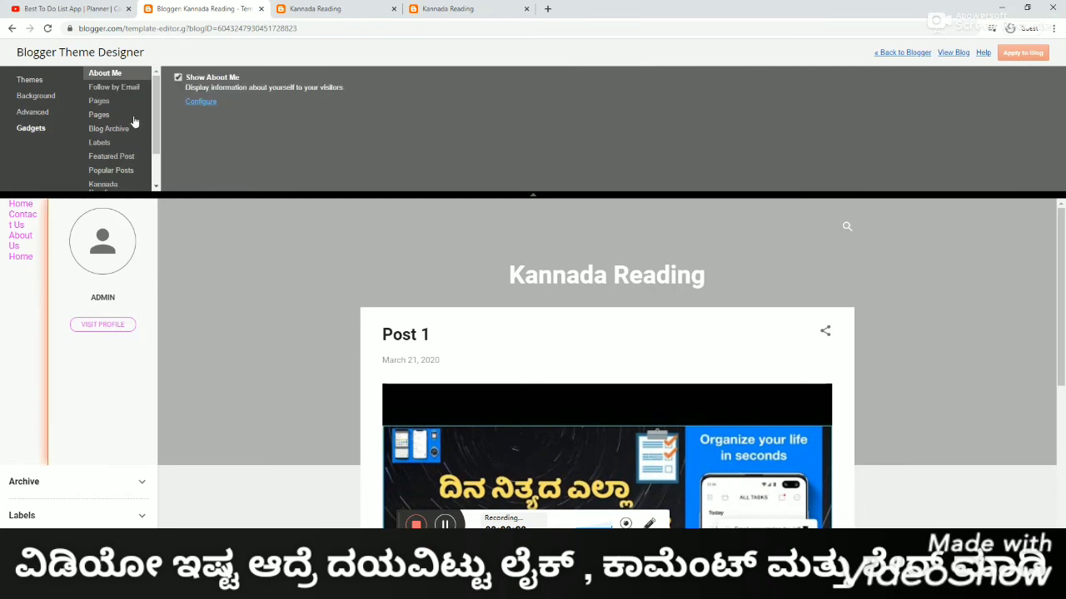
{"action": "scroll", "coordinate": [156, 143], "scroll_direction": "down", "scroll_amount": 2}
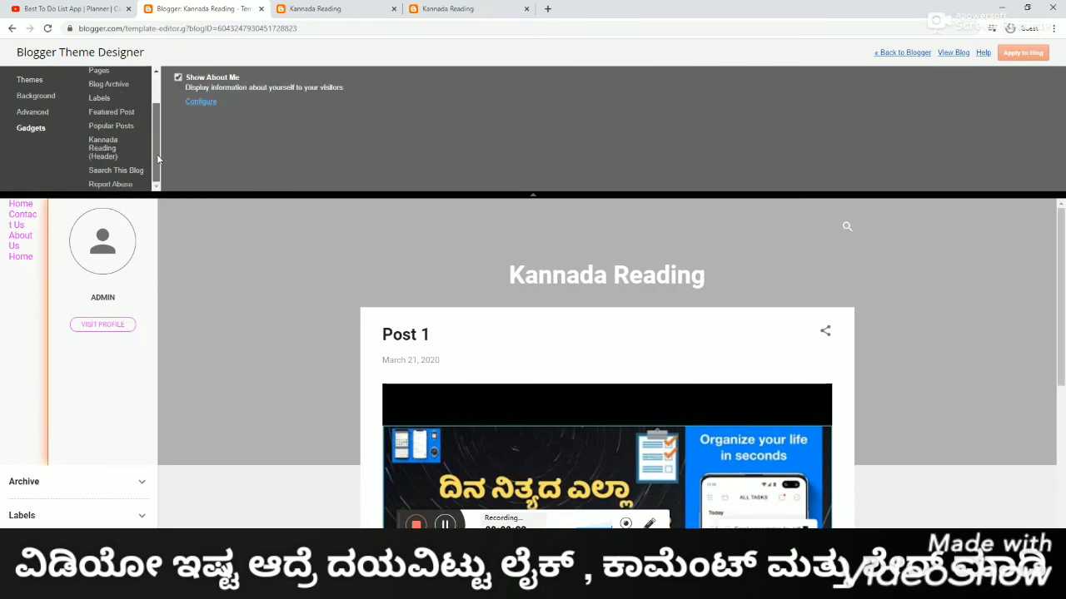
{"action": "scroll", "coordinate": [161, 98], "scroll_direction": "up", "scroll_amount": 2}
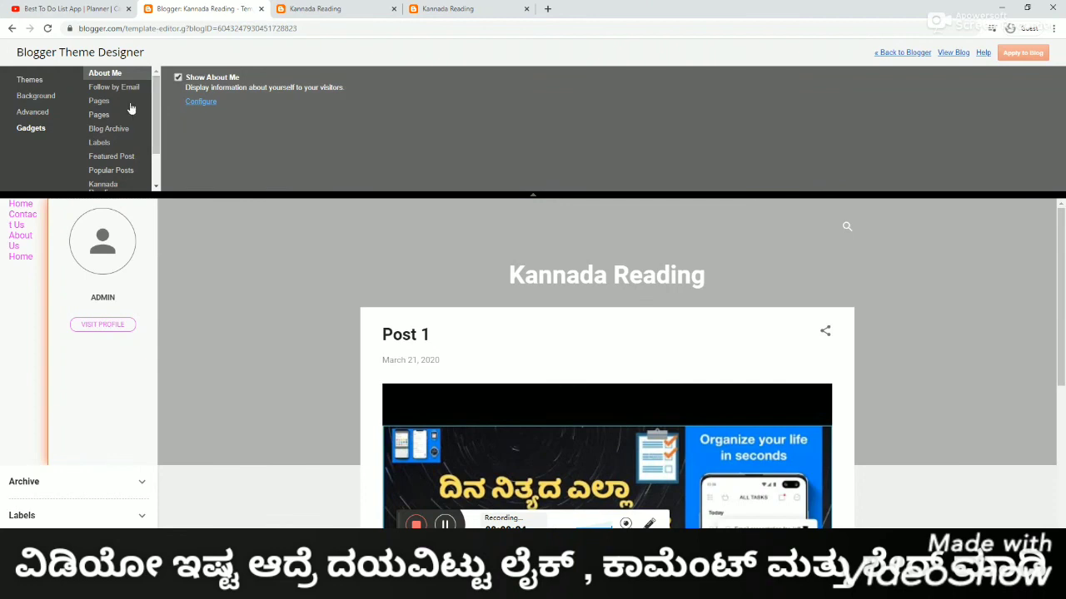
{"action": "left_click", "coordinate": [11, 28]}
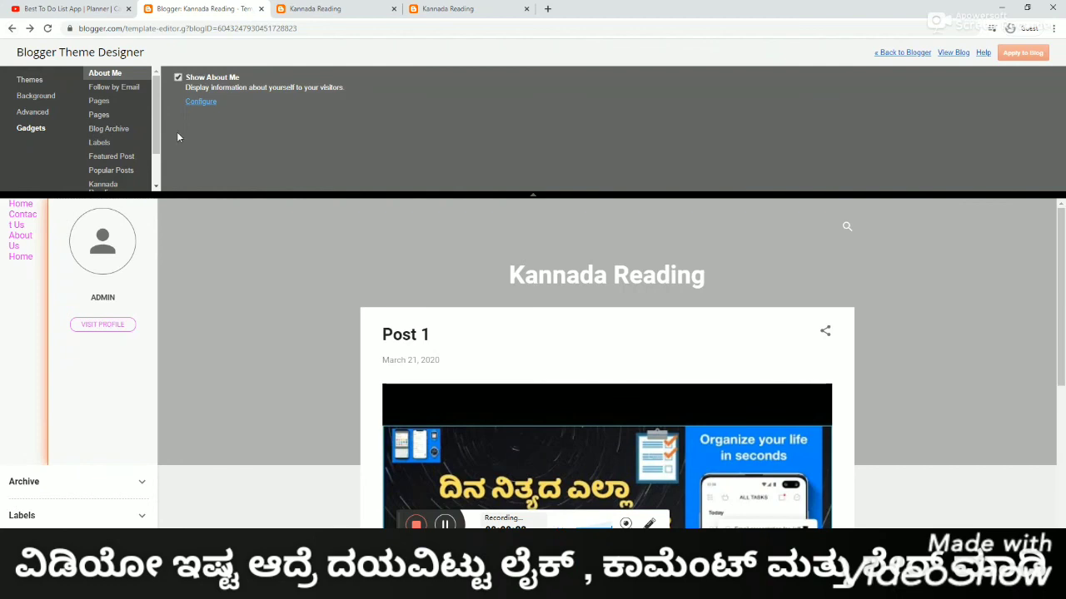
{"action": "left_click", "coordinate": [889, 53]}
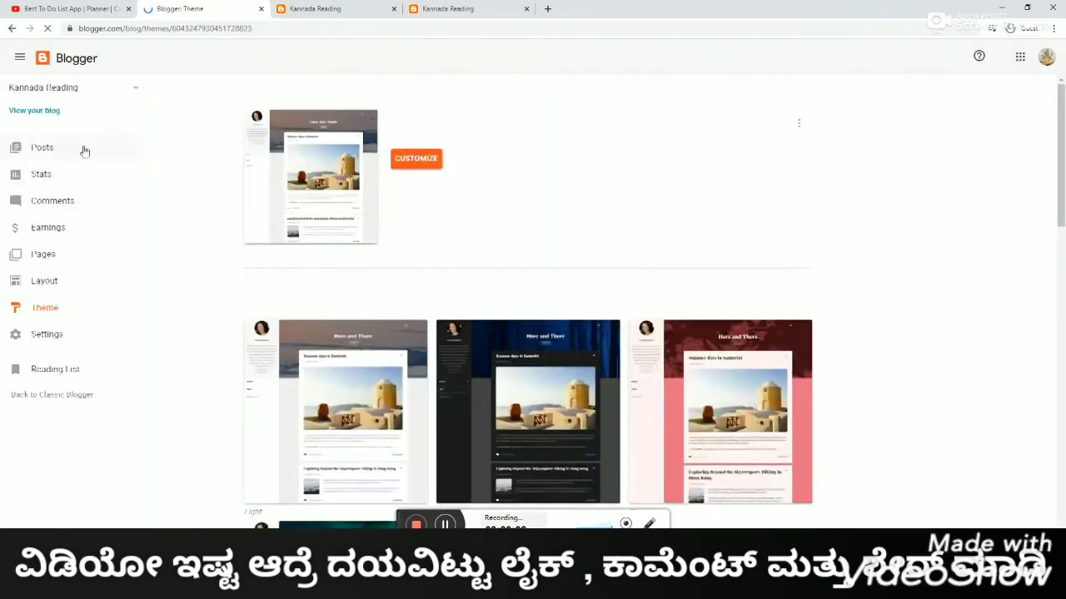
{"action": "left_click", "coordinate": [53, 334]}
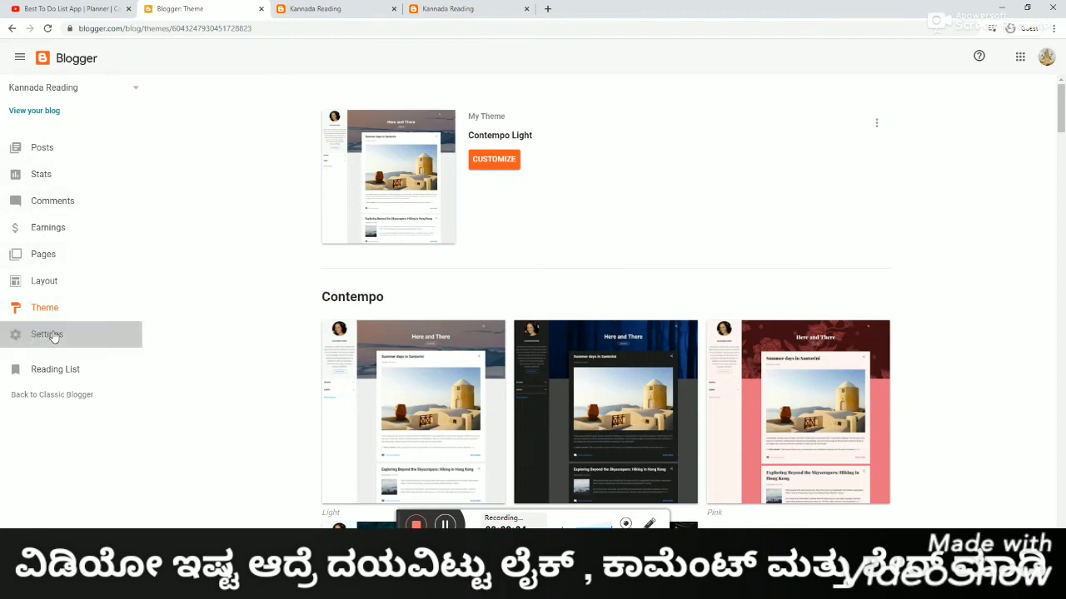